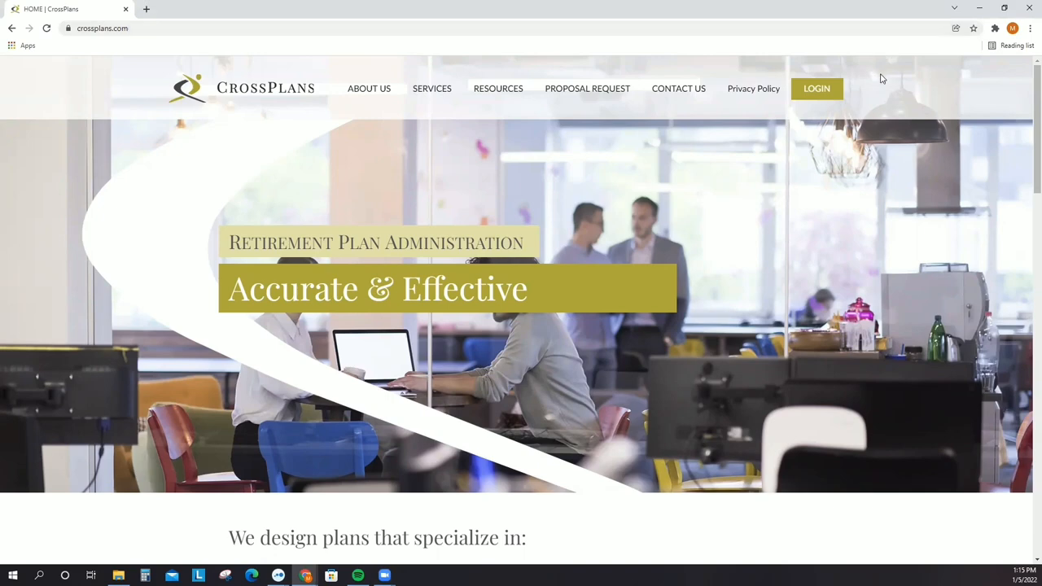
- Go from crossplans.com's LOGIN link to the PlanSponsorLink client login page
left_click(870, 27)
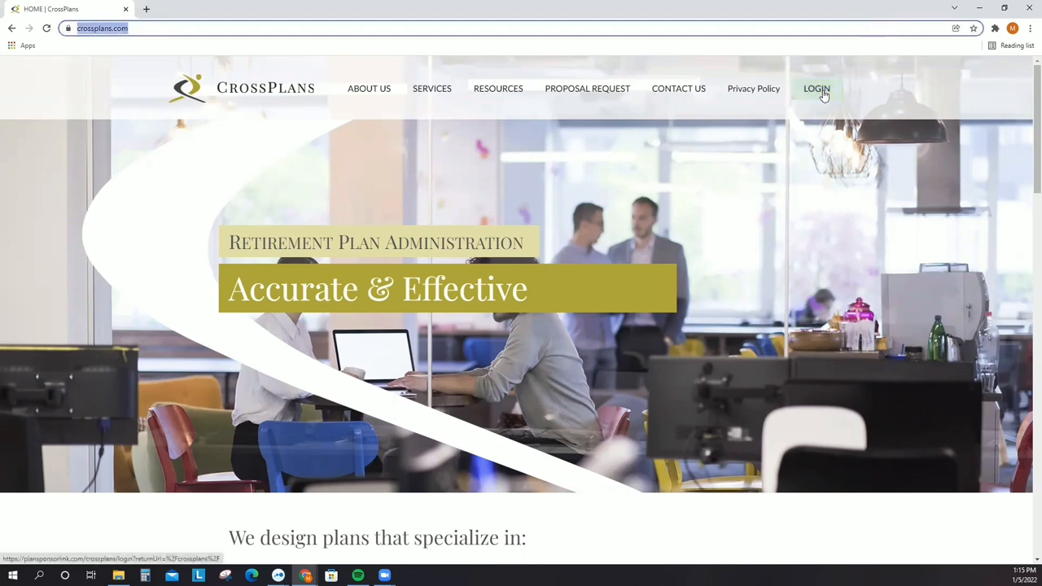
left_click(824, 93)
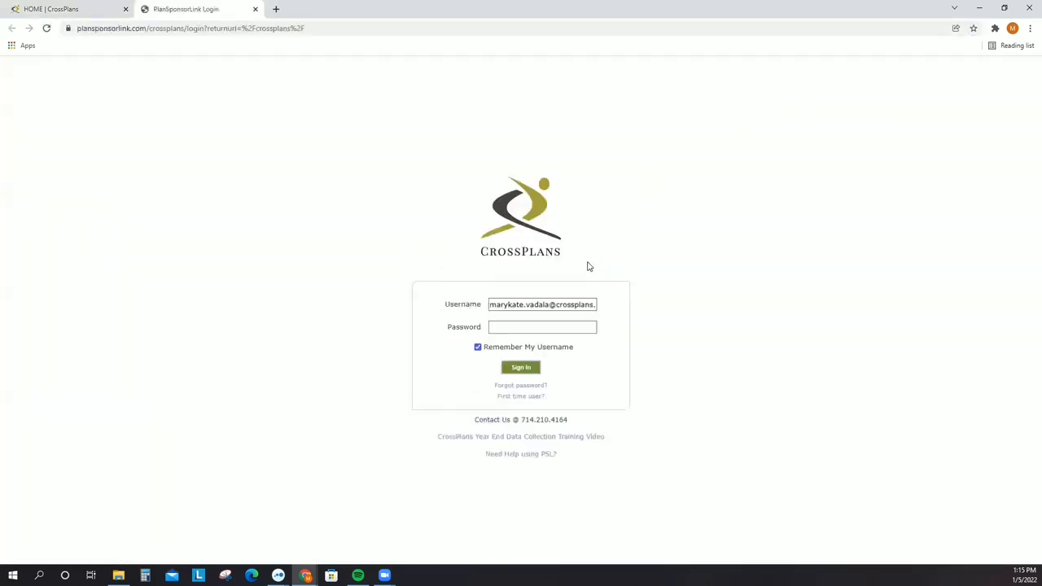
- Enter the account password for the remembered username
left_click(544, 304)
left_click(511, 326)
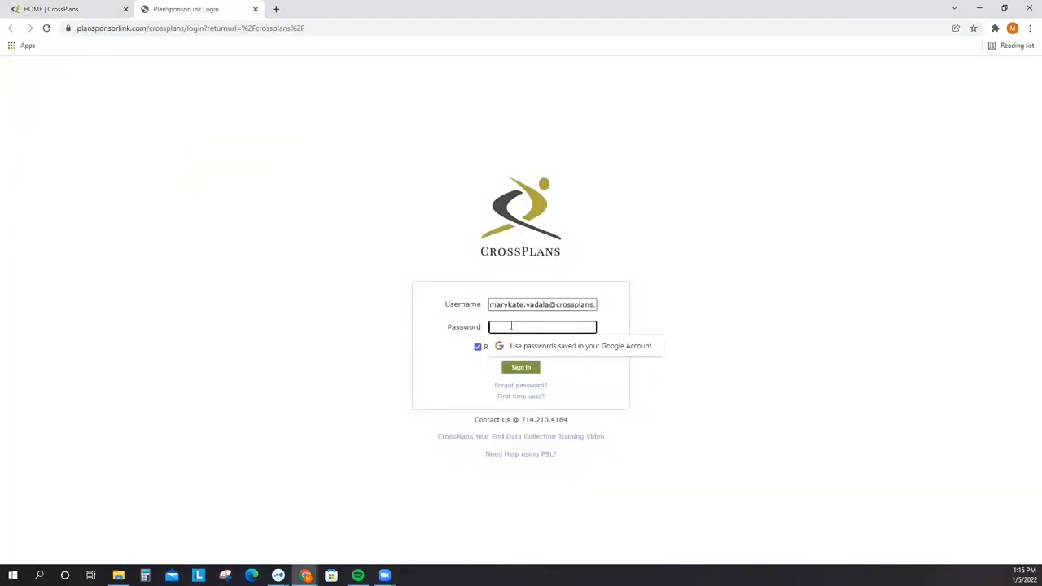
type("•••")
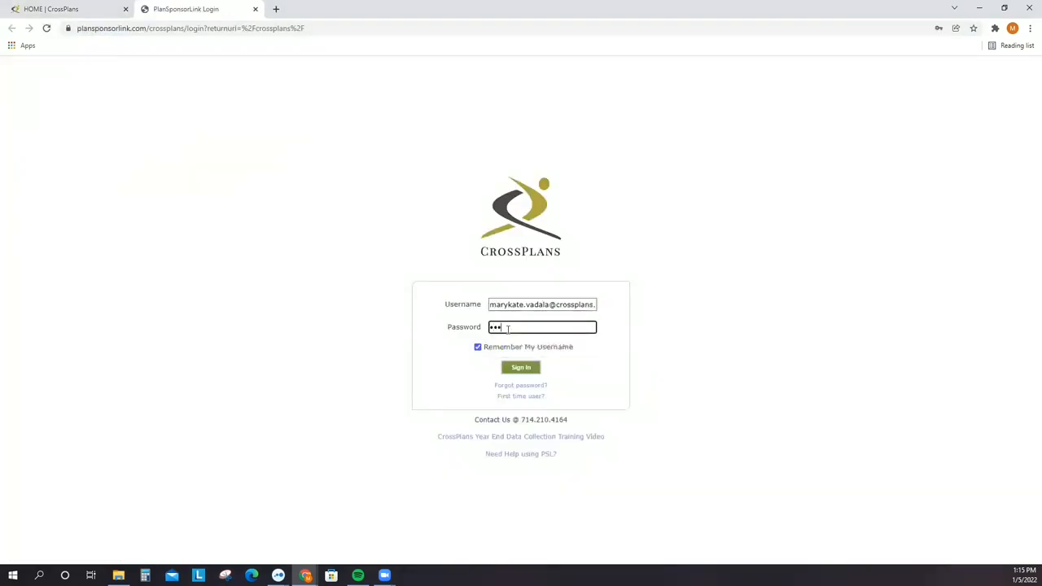
- Preview and cancel the First time user and Forgot password forms, then sign in
left_click(521, 398)
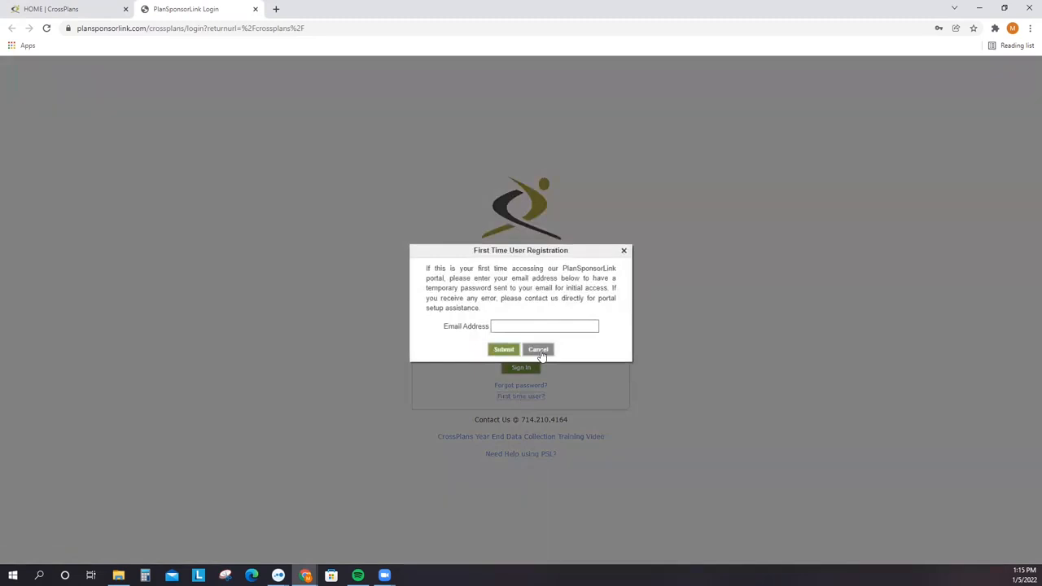
left_click(540, 351)
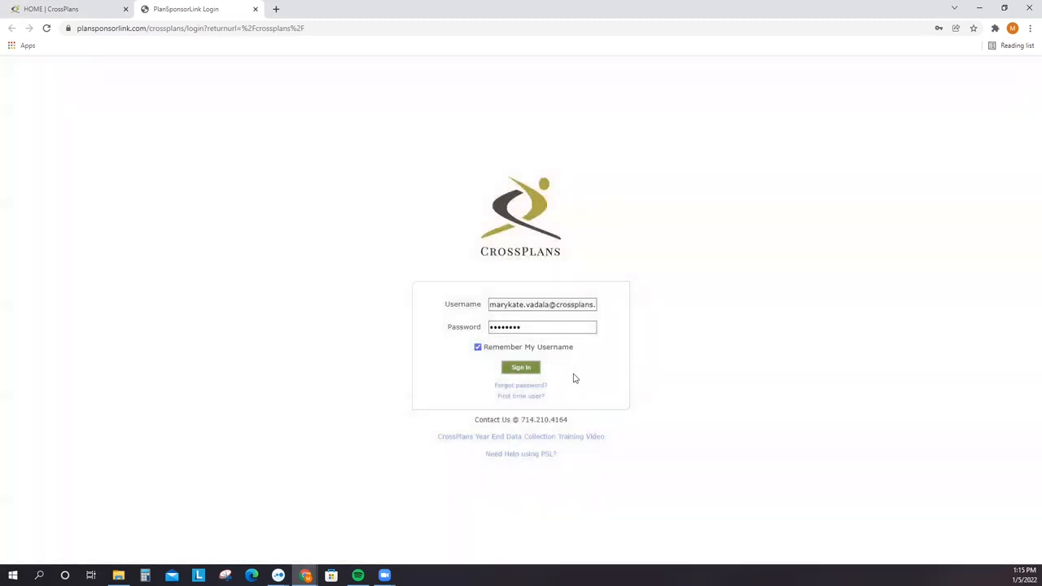
left_click(536, 387)
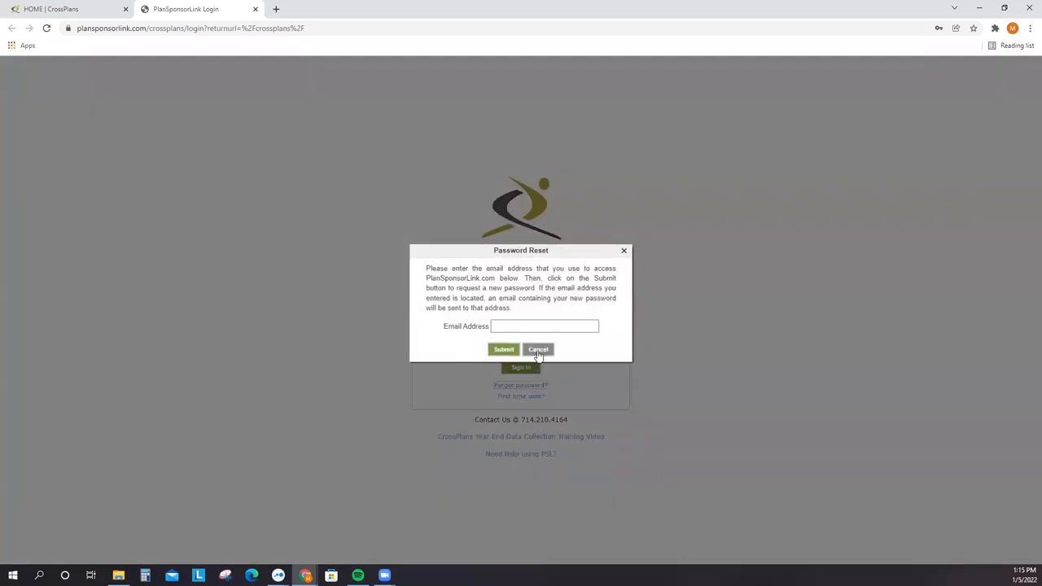
left_click(538, 350)
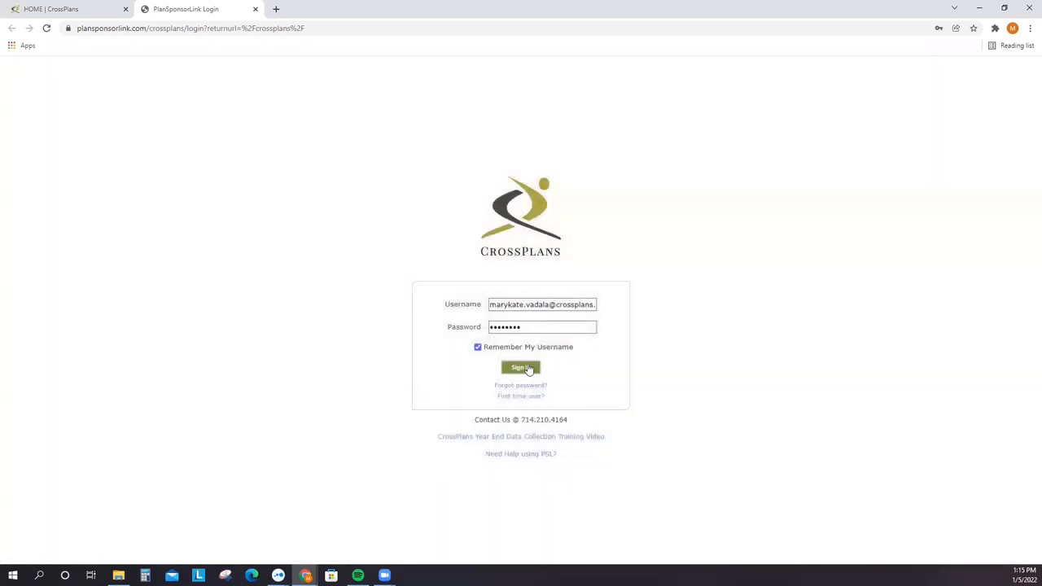
left_click(529, 368)
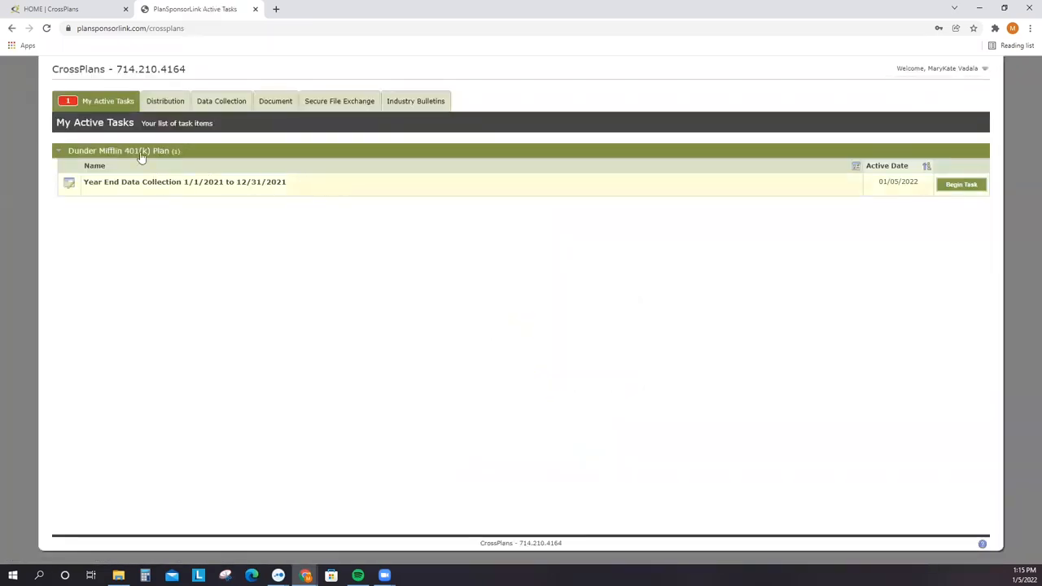
- Collapse and re-expand the Dunder Mifflin 401(k) Plan group, then begin its Year End Data Collection task
left_click(58, 152)
left_click(58, 152)
left_click(962, 186)
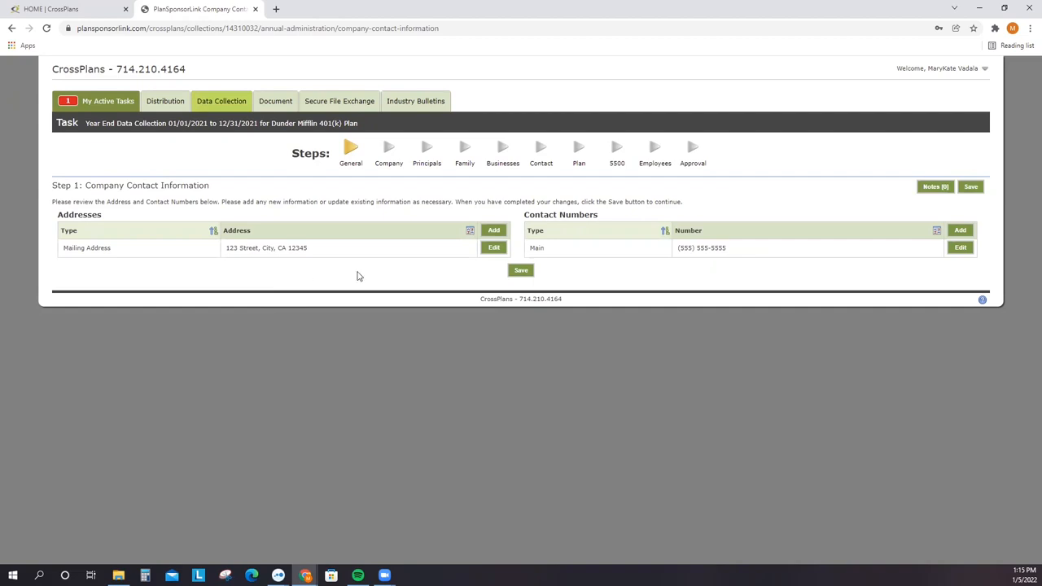
- Check the Add and Edit address forms without changes, then save Step 1's contact information
left_click(499, 231)
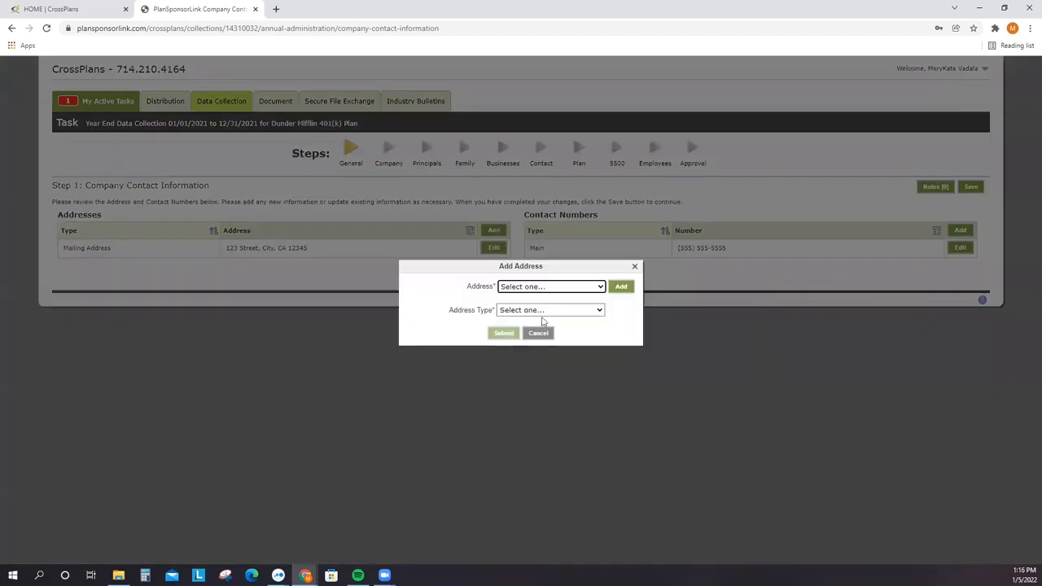
left_click(541, 335)
left_click(498, 248)
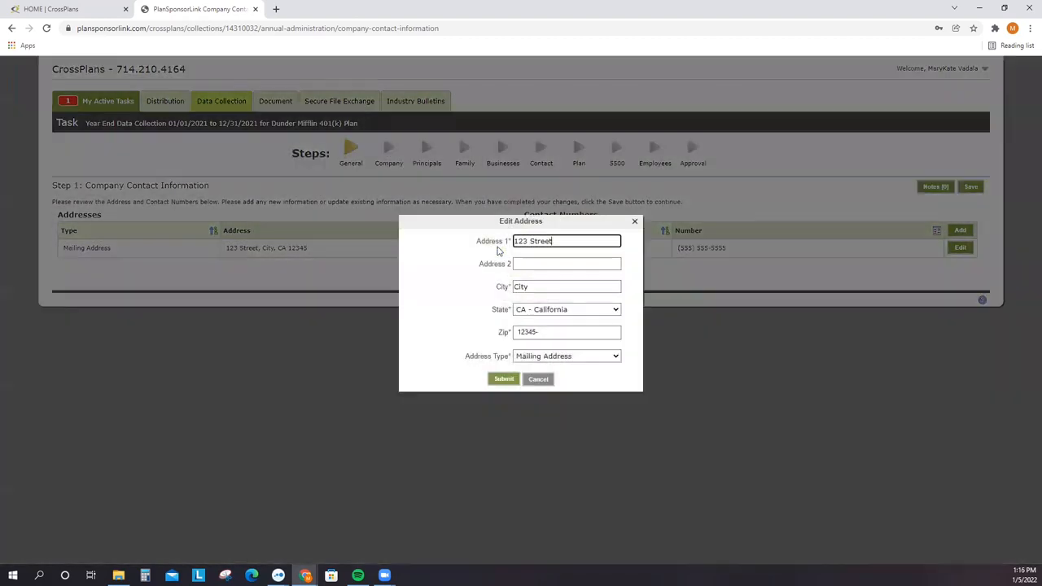
left_click(541, 379)
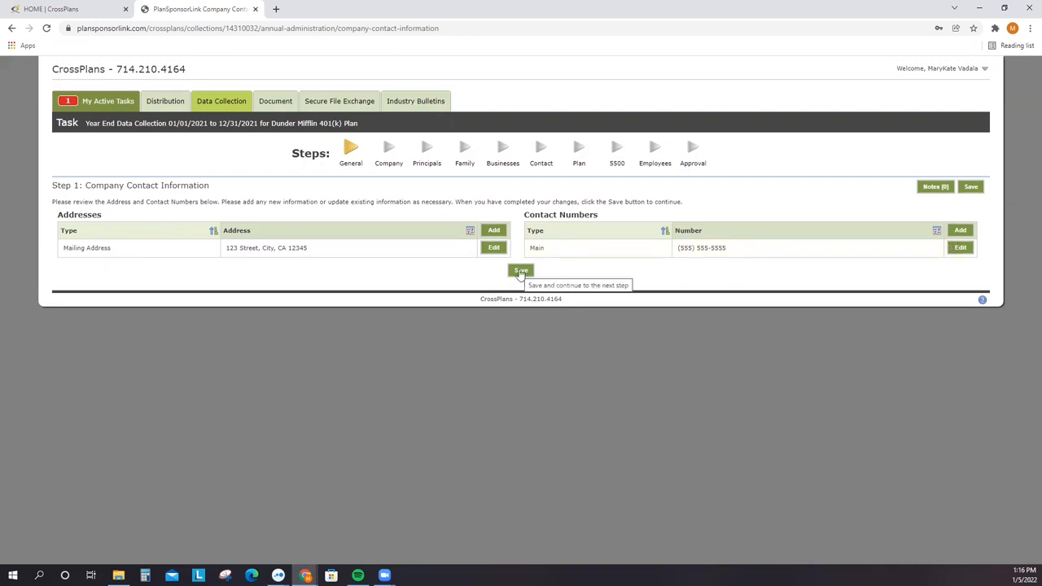
left_click(520, 271)
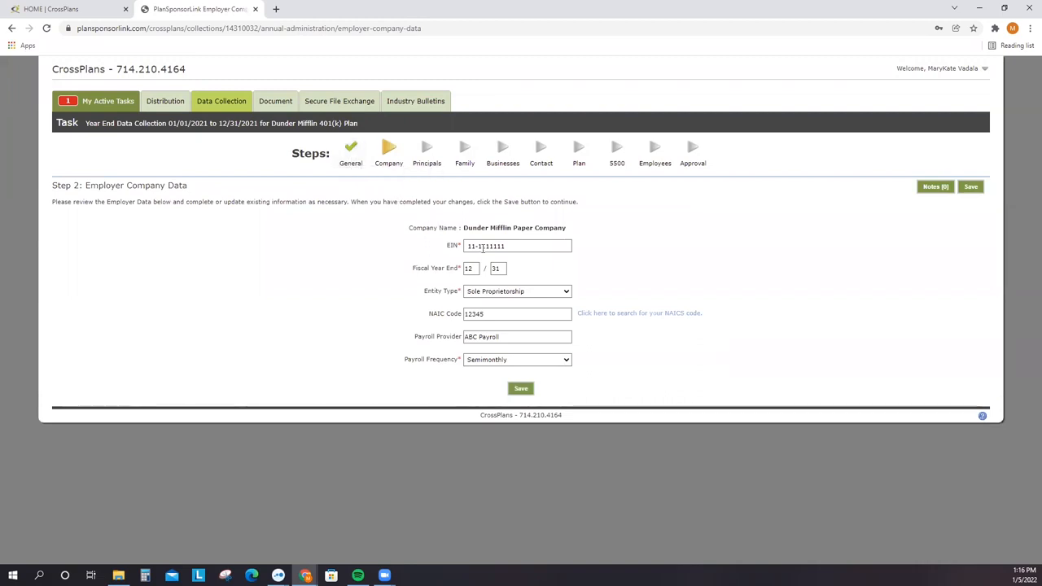
- Browse the Other Businesses, Family Relationships and Principals step icons, then return to Employer Company Data
left_click(498, 152)
left_click(465, 151)
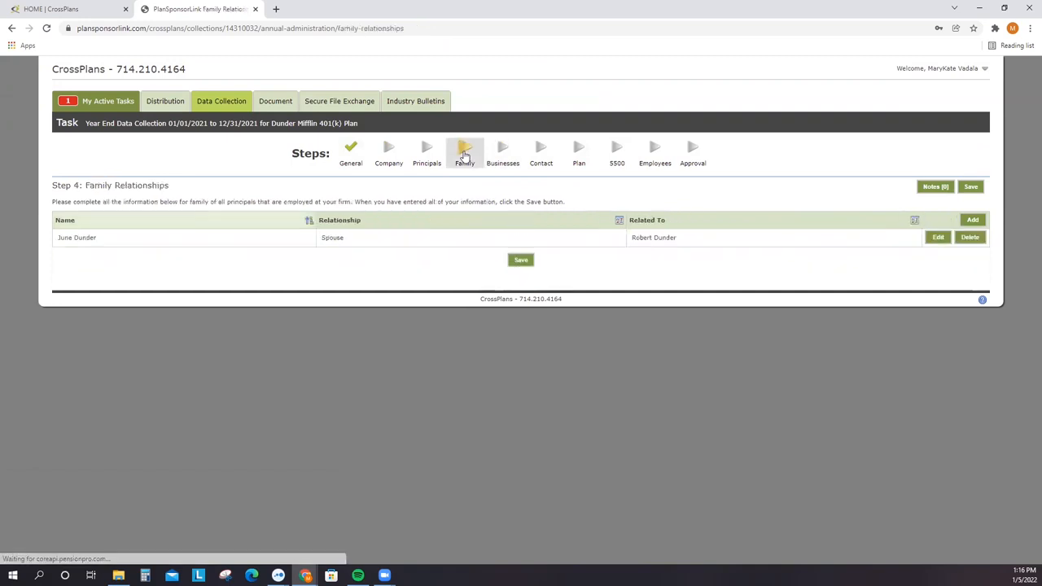
left_click(433, 157)
left_click(389, 155)
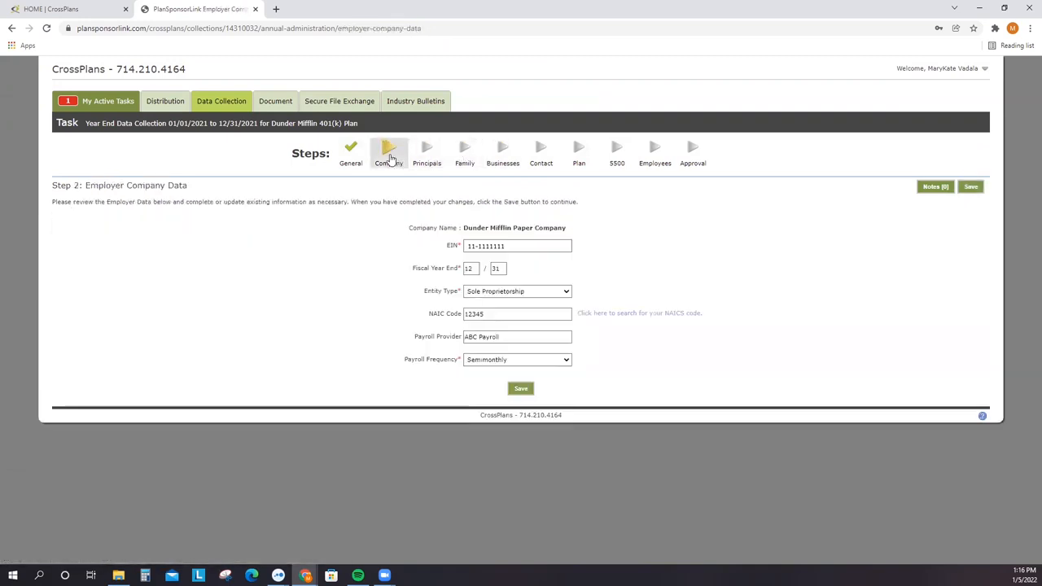
left_click_drag(193, 188, 41, 188)
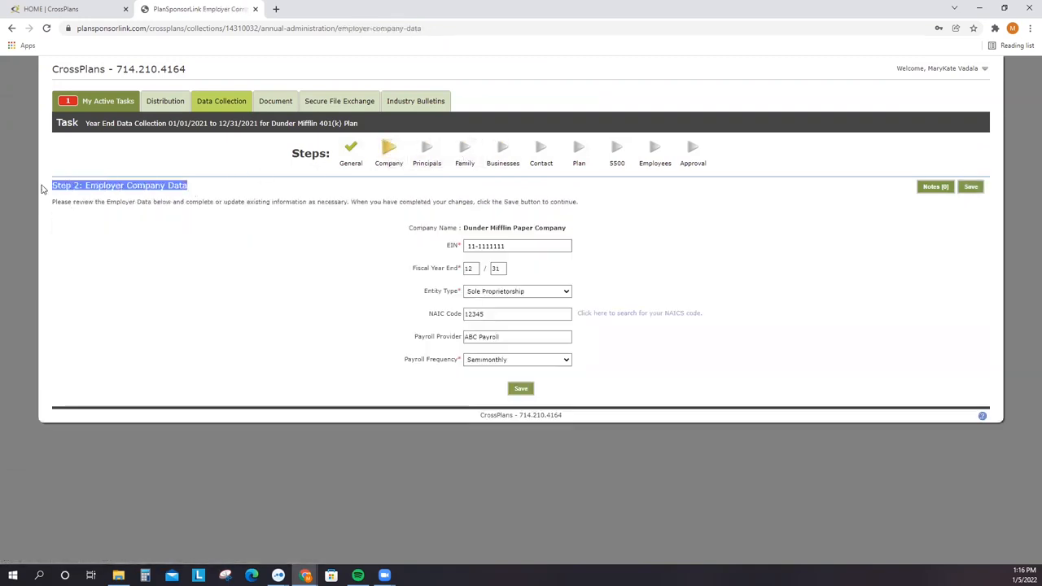
left_click(215, 275)
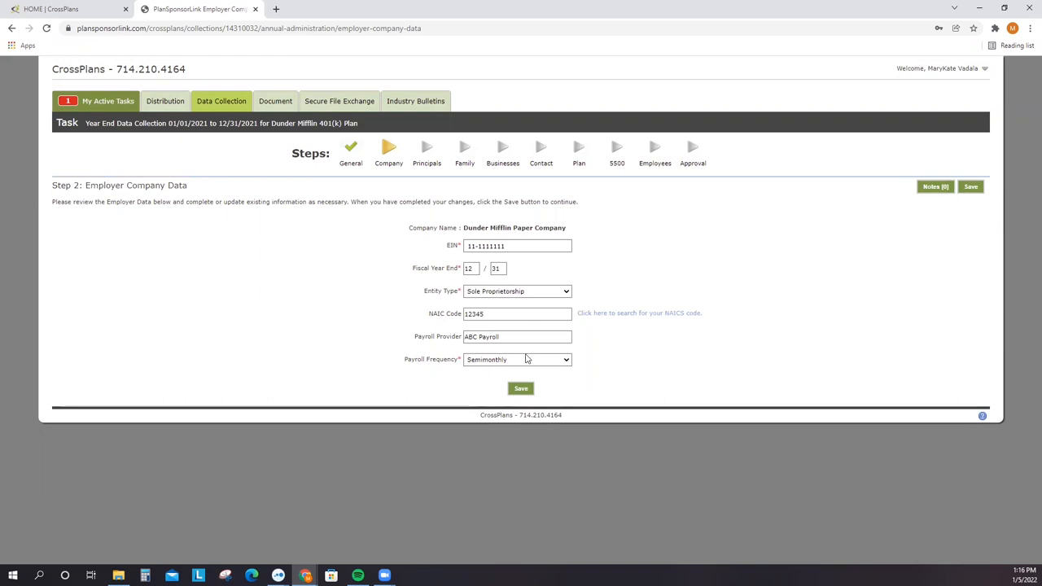
- Set payroll frequency to Biweekly, keep NAIC Code 12345, and save the employer data
left_click(526, 361)
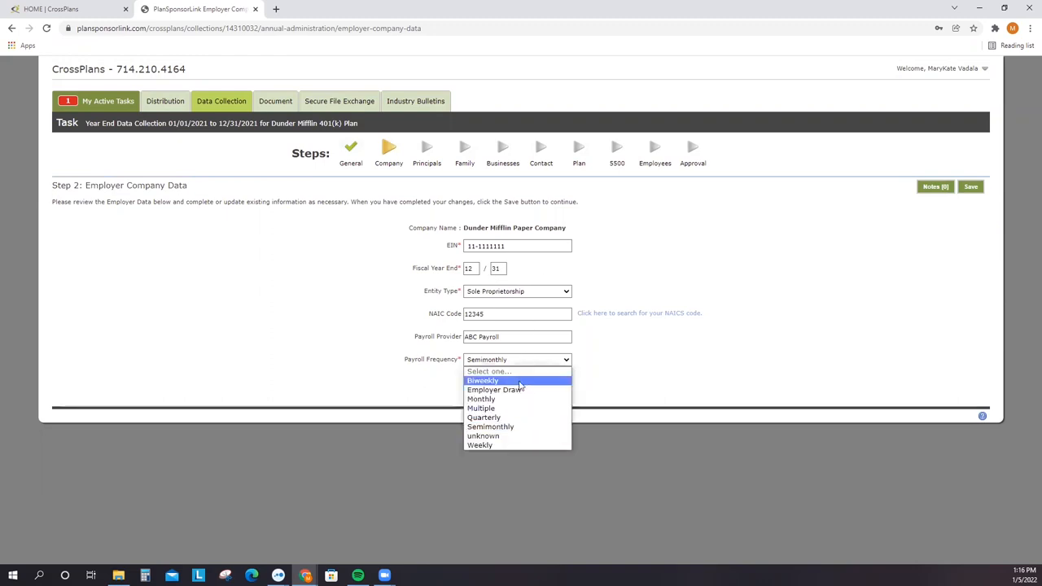
left_click(522, 381)
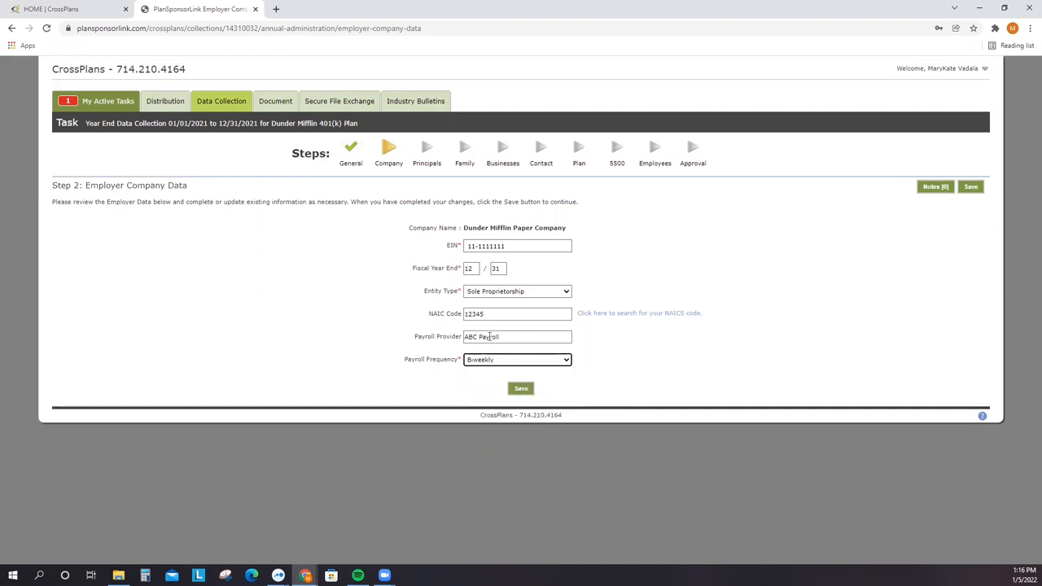
left_click_drag(488, 314, 452, 318)
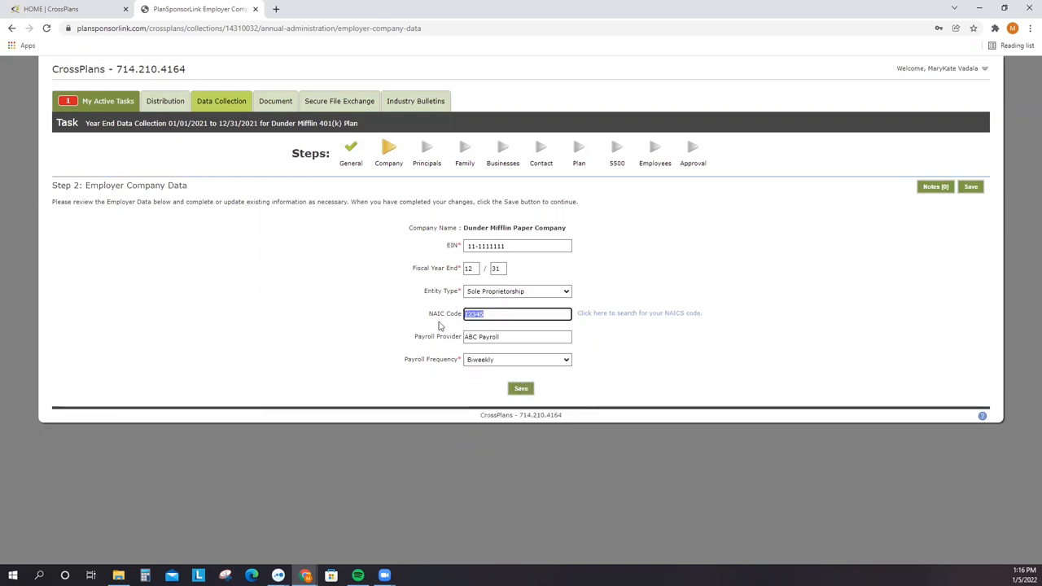
left_click(439, 326)
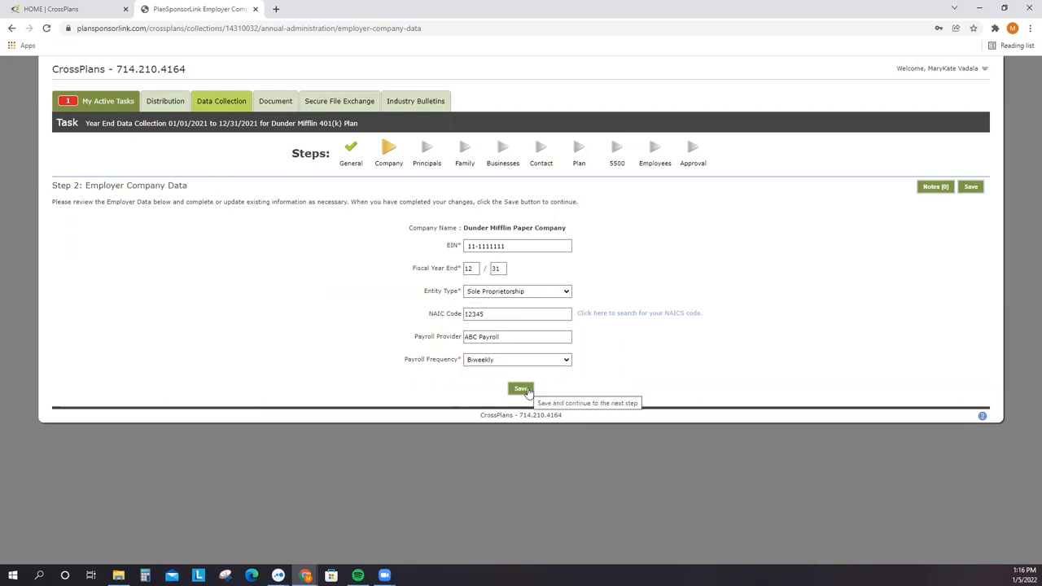
left_click(522, 389)
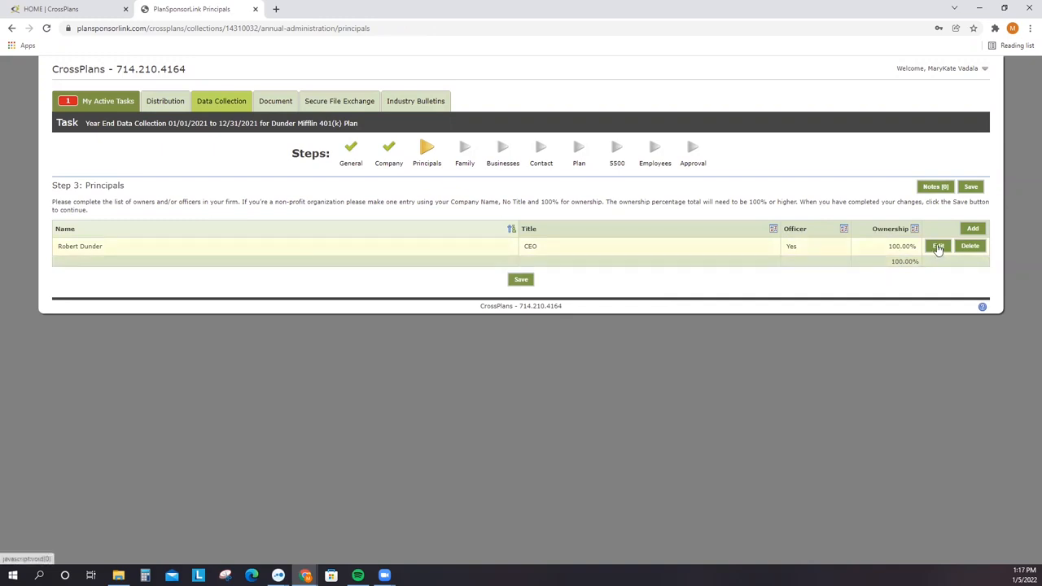
- Review the CEO principal's details and the empty Notes list, then save the principals unchanged
left_click(938, 249)
left_click(699, 245)
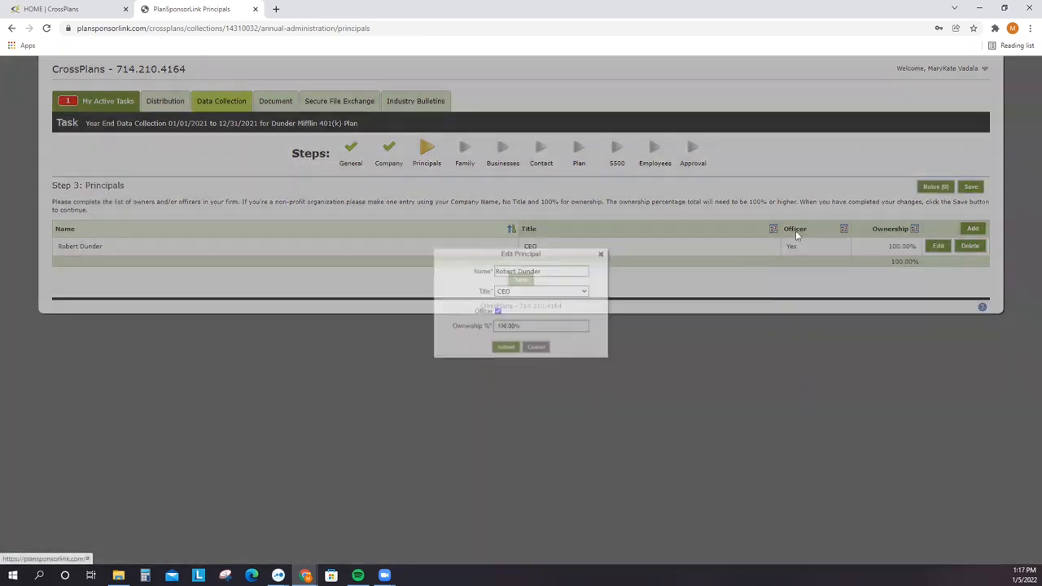
left_click(930, 188)
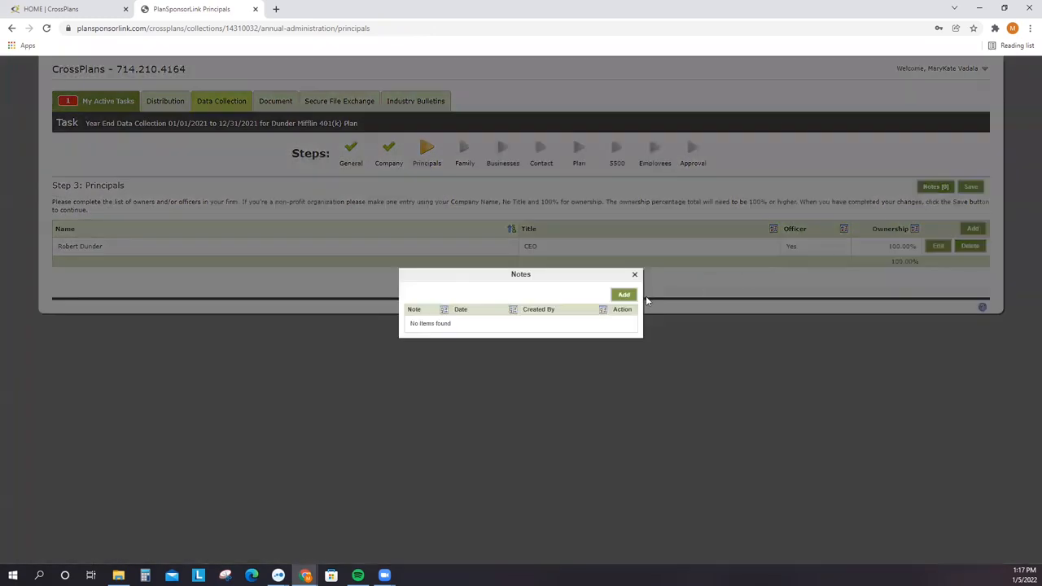
left_click(635, 275)
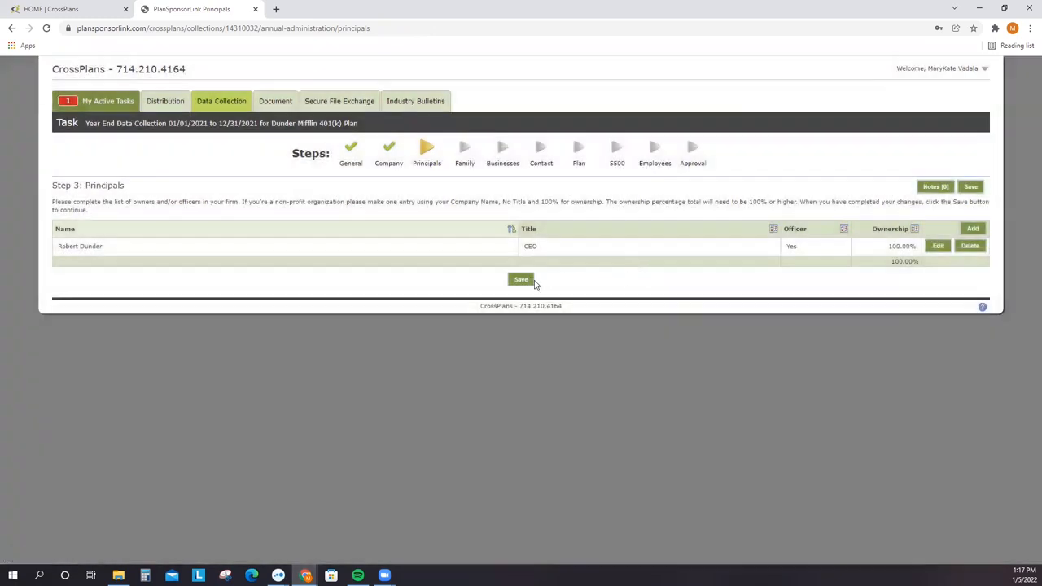
left_click(522, 281)
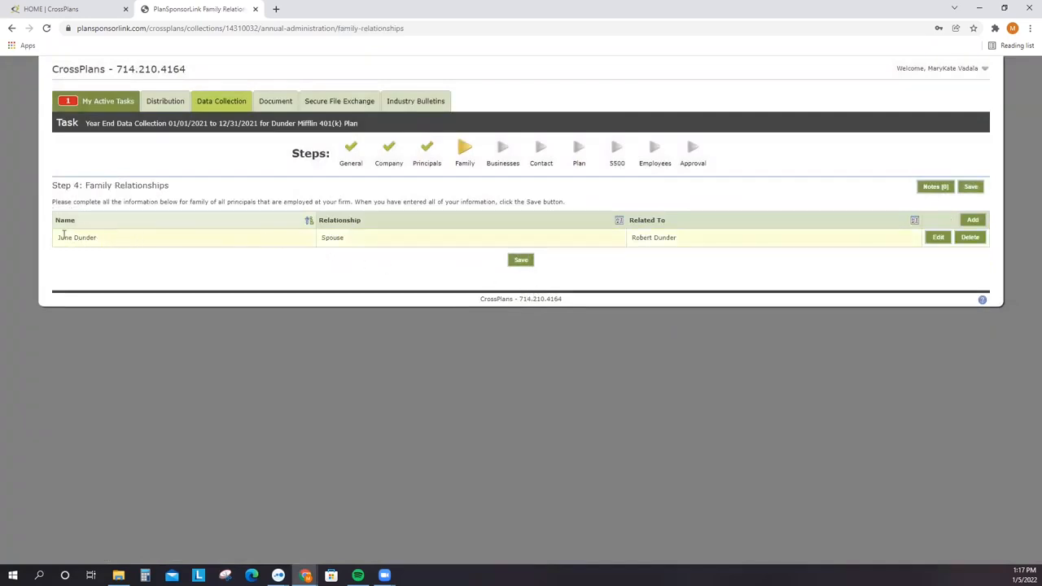
- Review the Add family member form's Relationship and Related To choices, cancel, and save the spouse entry
left_click_drag(58, 238, 96, 237)
left_click(141, 243)
left_click(972, 219)
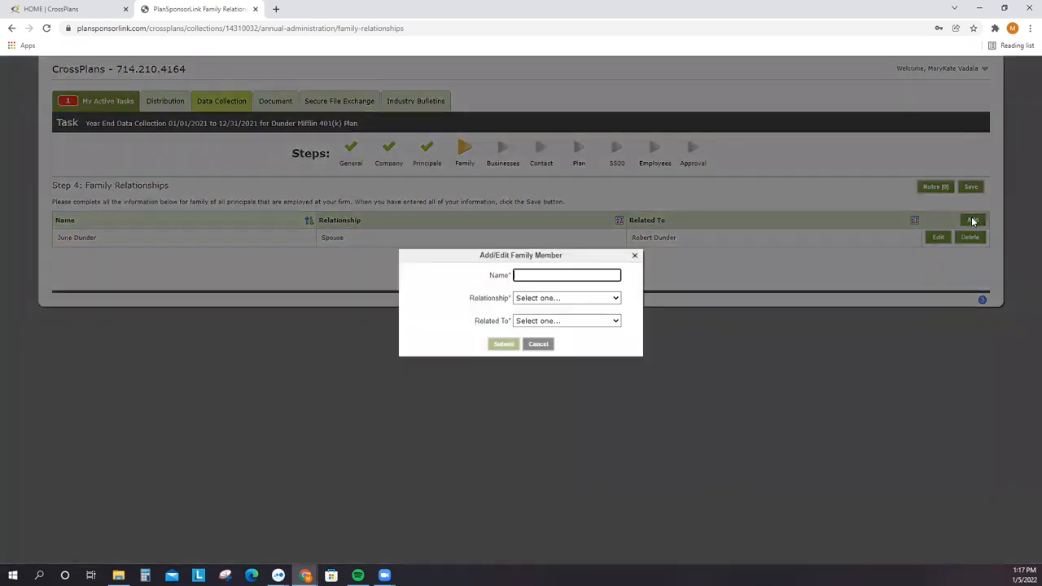
left_click(583, 301)
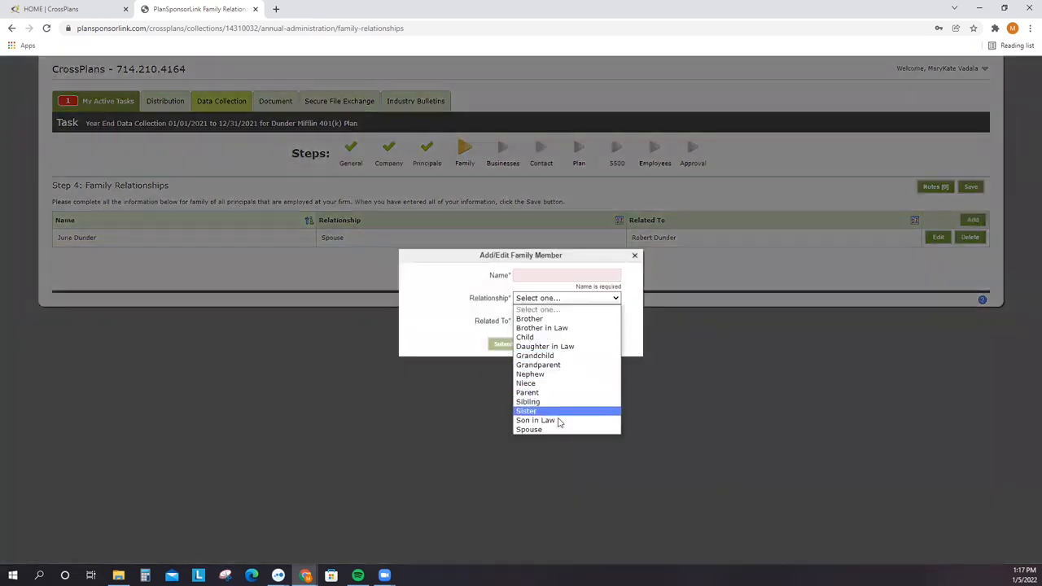
left_click(474, 320)
left_click(537, 323)
left_click(536, 339)
left_click(538, 343)
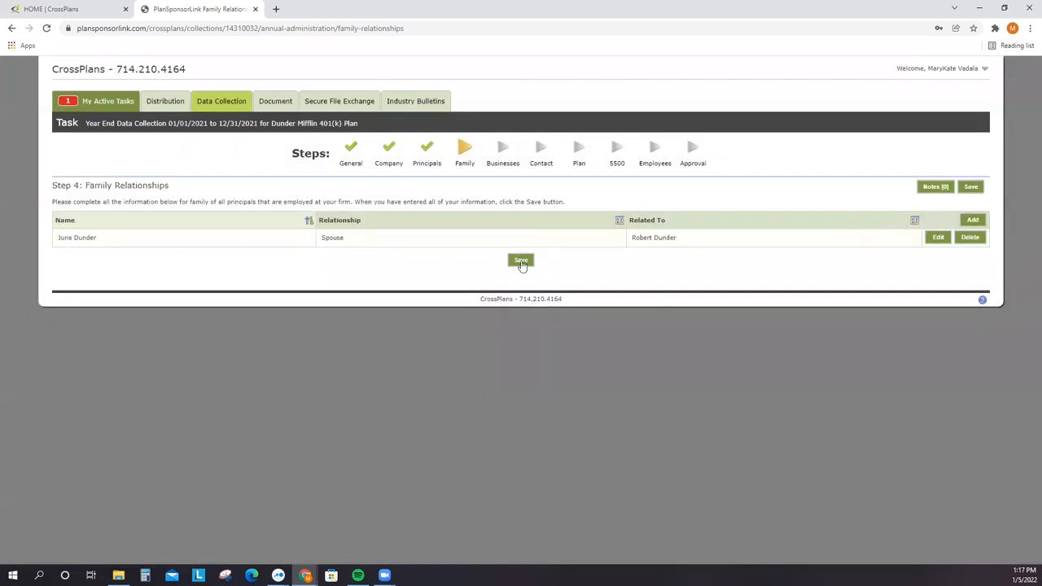
left_click(521, 261)
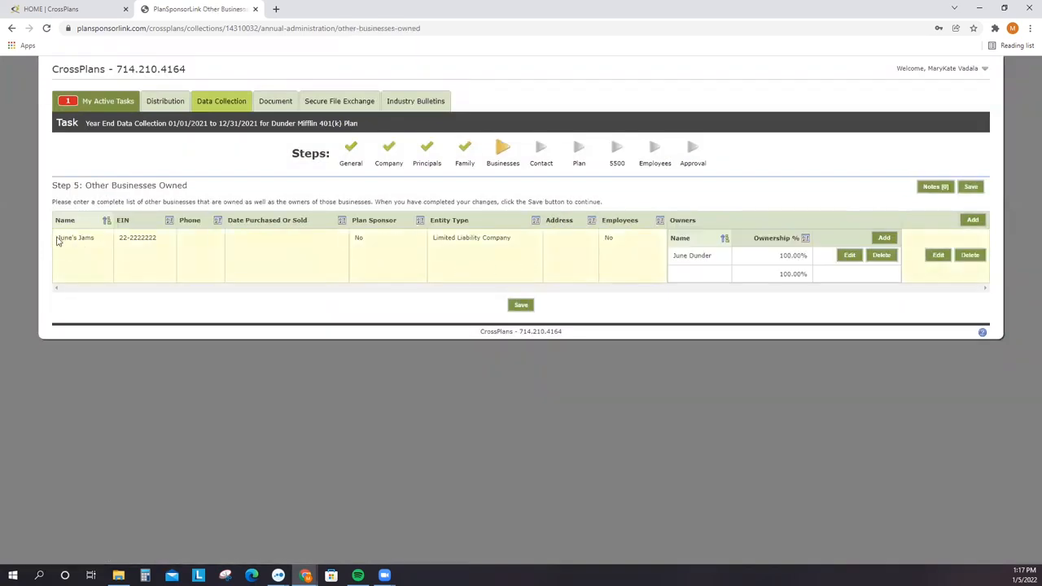
- Inspect and cancel the Add Other Company and owner Edit forms, then save June's Jams unchanged
left_click_drag(57, 241, 620, 246)
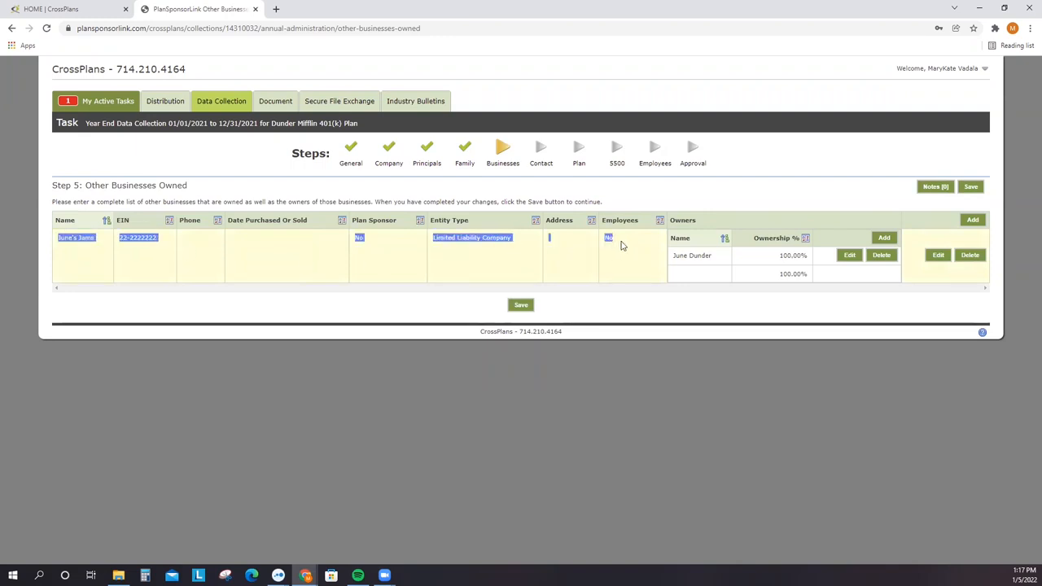
left_click(621, 246)
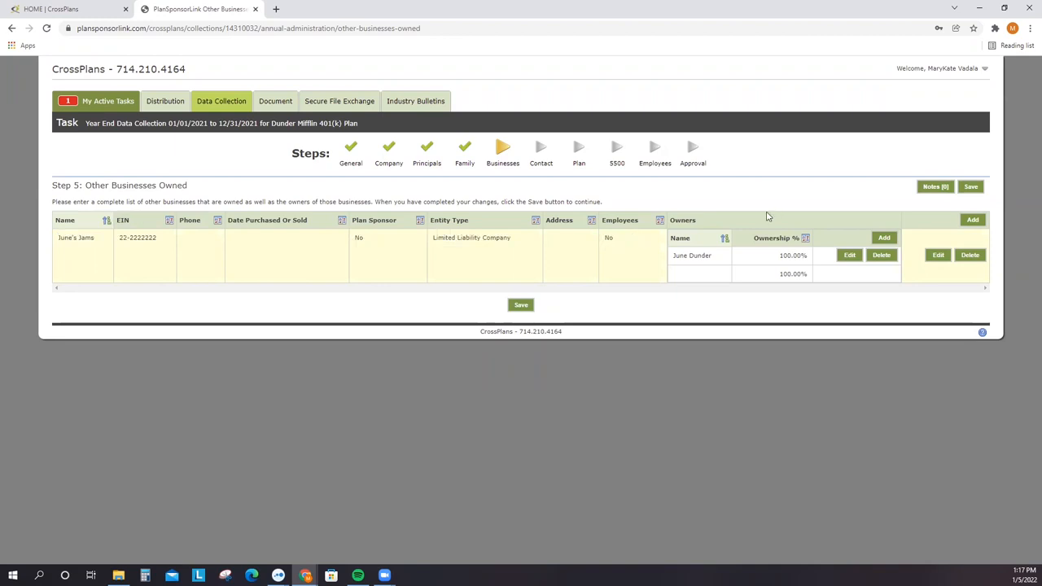
left_click(973, 220)
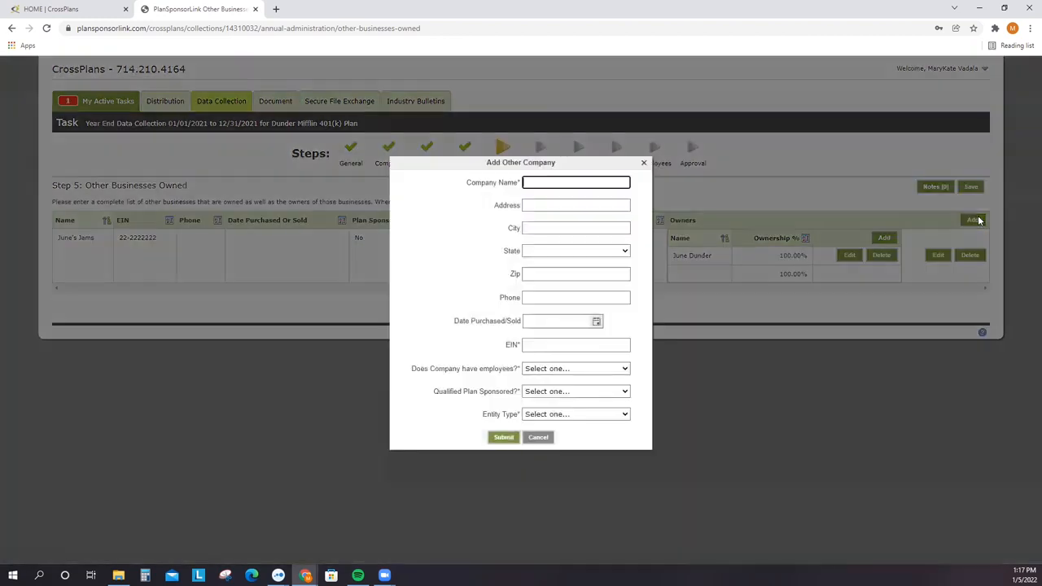
left_click(544, 440)
left_click(849, 256)
left_click(537, 335)
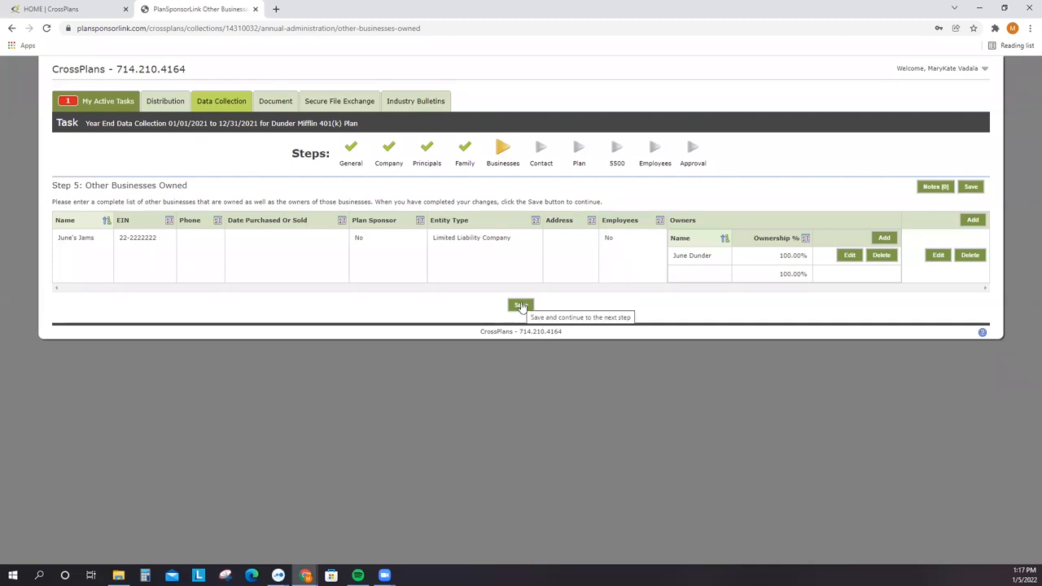
left_click(523, 306)
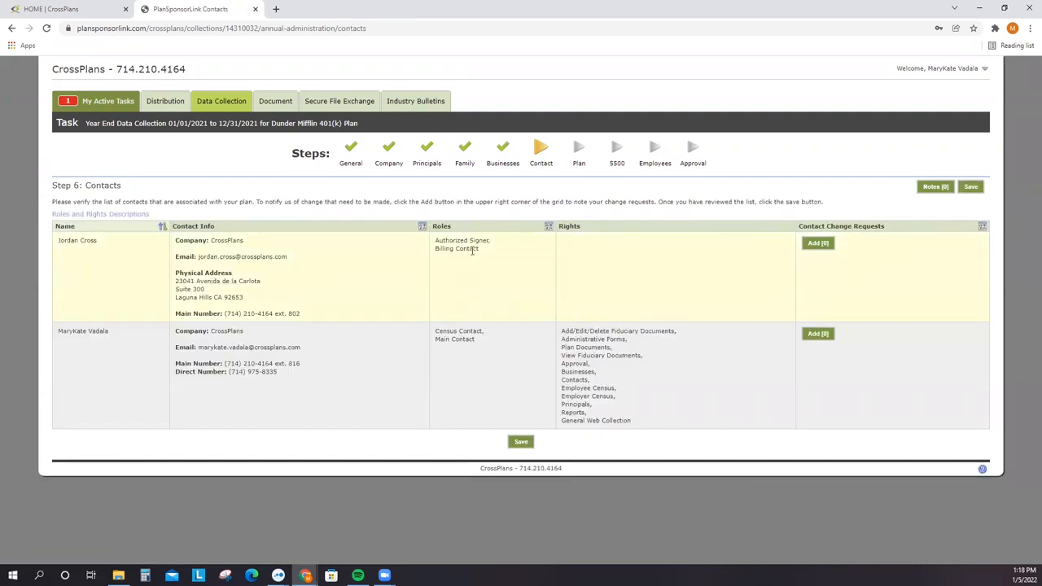
- Submit a contact change request for the first contact using the saved suggested request text
left_click(818, 243)
left_click(547, 298)
key("Down")
key("Return")
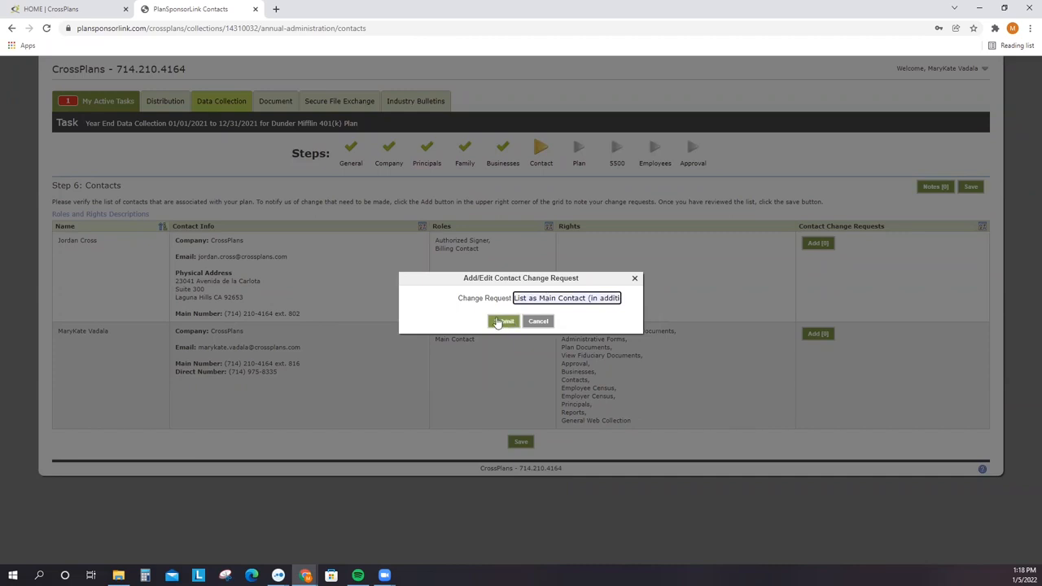
left_click(499, 322)
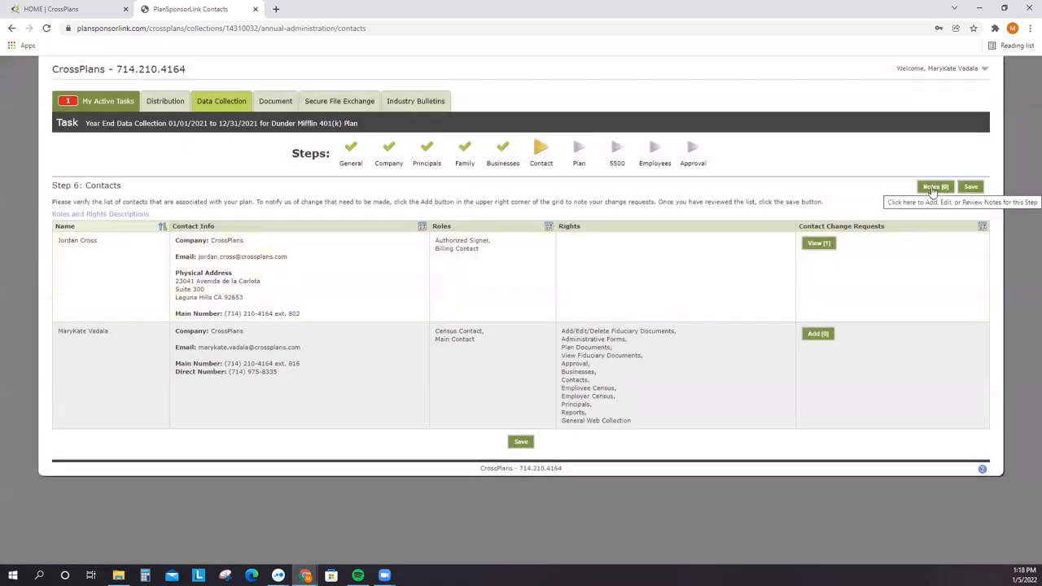
- Add a note asking to add an additional plan contact, including their e-mail and phone number
left_click(936, 187)
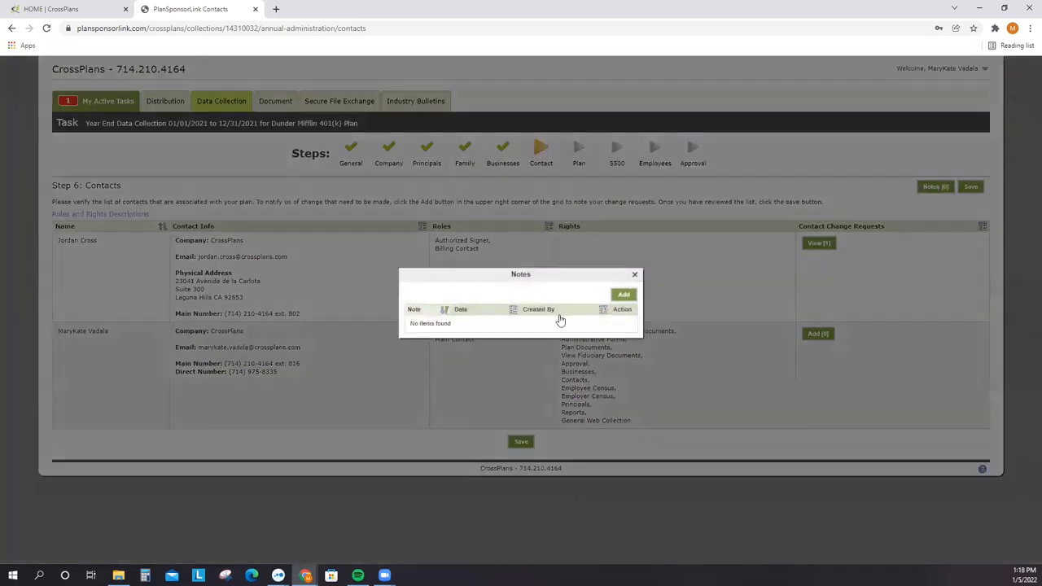
left_click(622, 290)
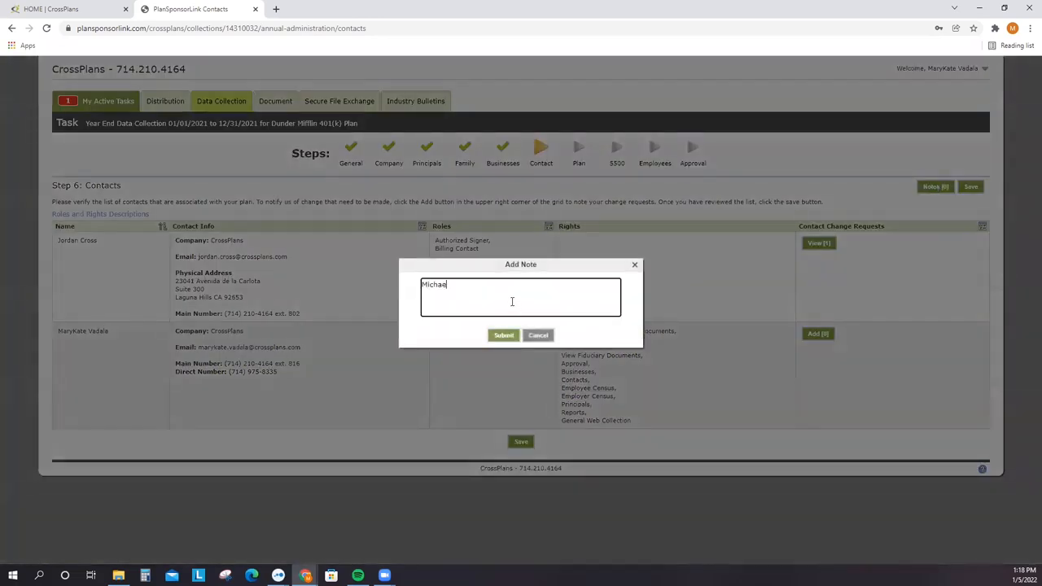
key("BackSpace")
key("BackSpace")
key("BackSpace")
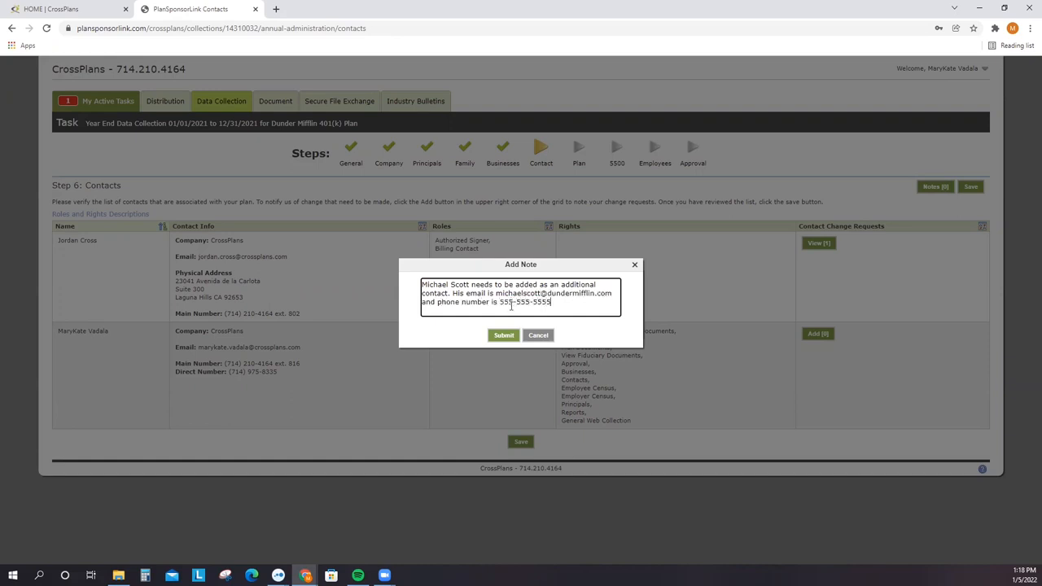
left_click(503, 335)
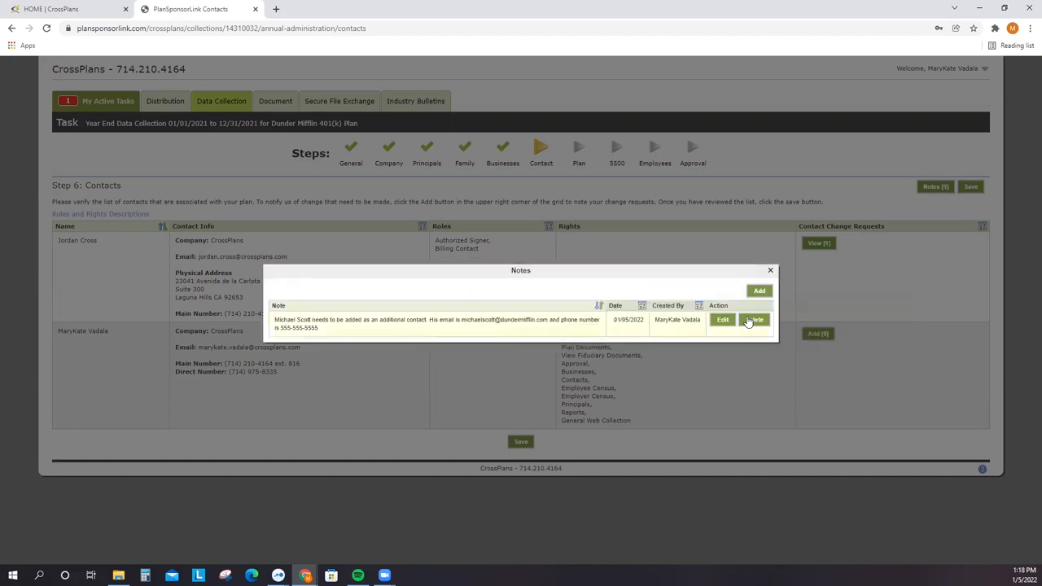
left_click(771, 270)
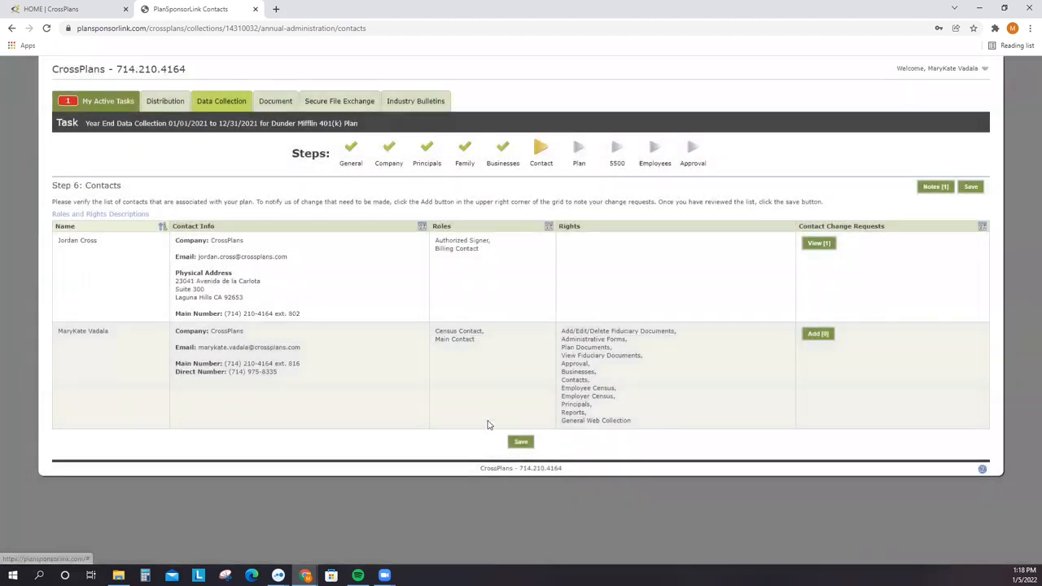
- Save the Contacts step, review questionnaire question 2, and jump to Step 10 Approval & Census Submission
left_click(522, 442)
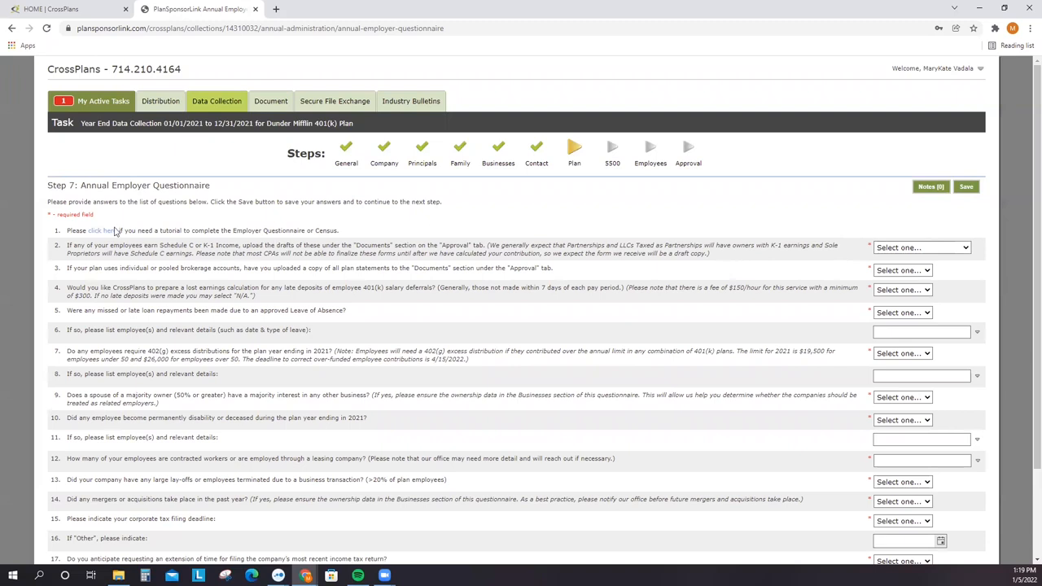
left_click_drag(54, 246, 741, 259)
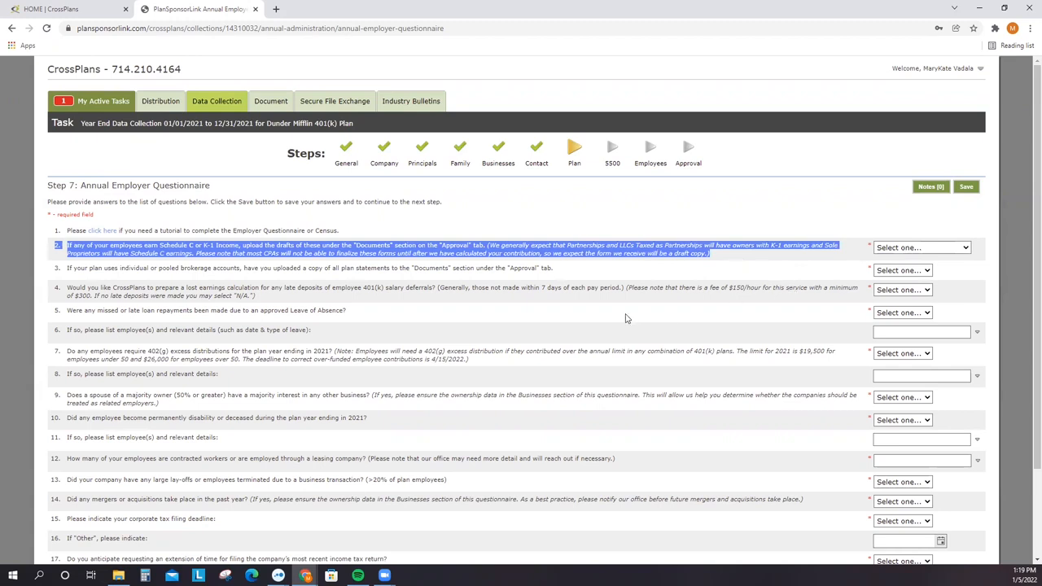
left_click(682, 155)
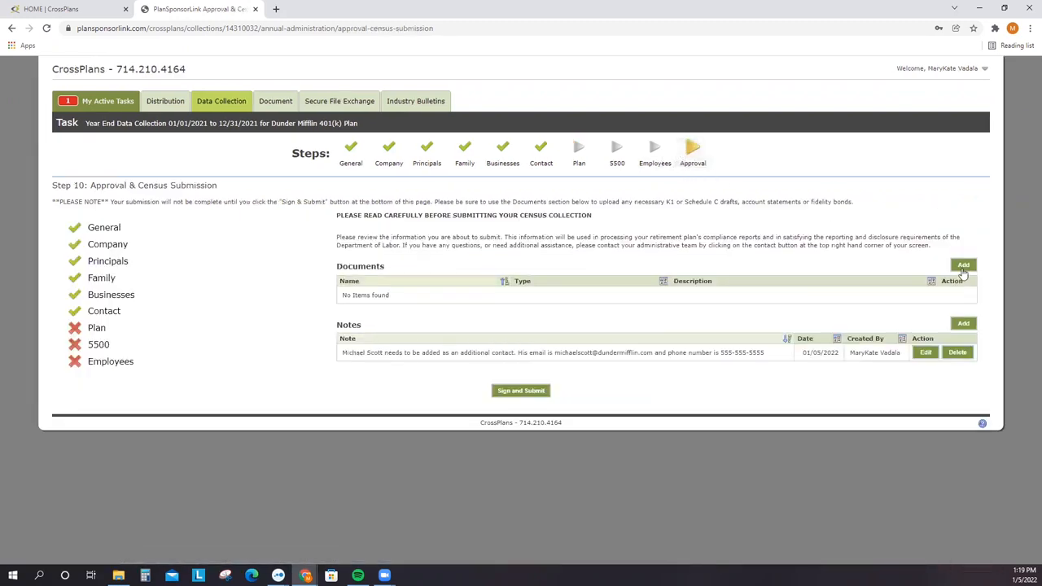
- Upload the Schedule C draft PDF as a Schedule C document, then return to the Plan questionnaire
left_click(963, 267)
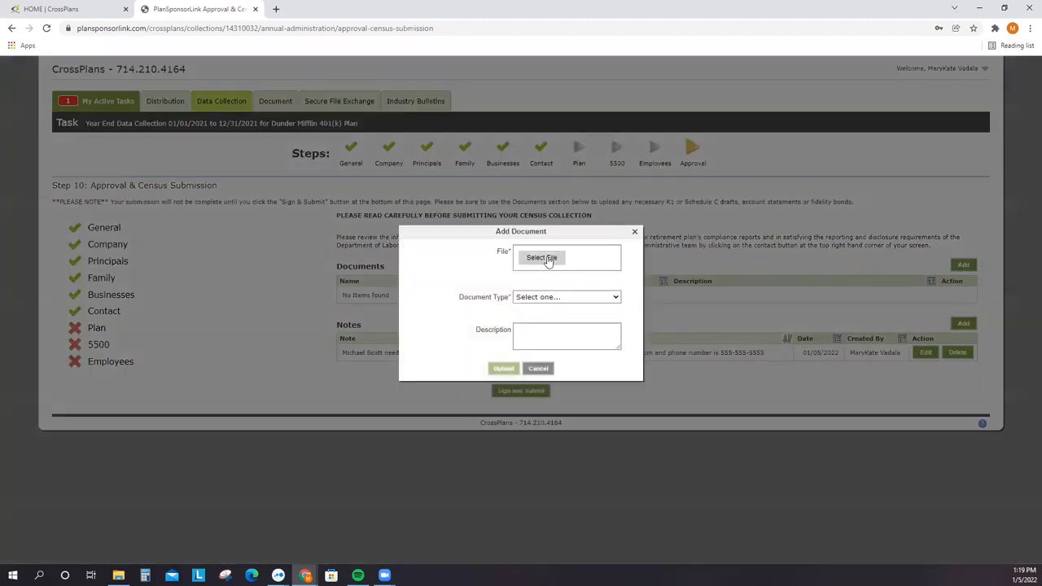
left_click(546, 261)
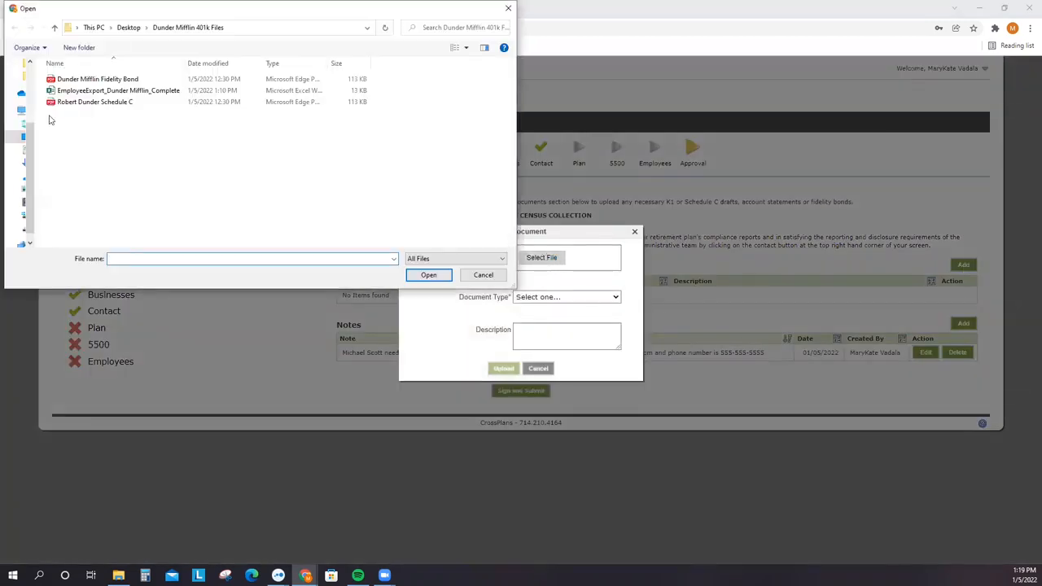
left_click(81, 103)
left_click(429, 274)
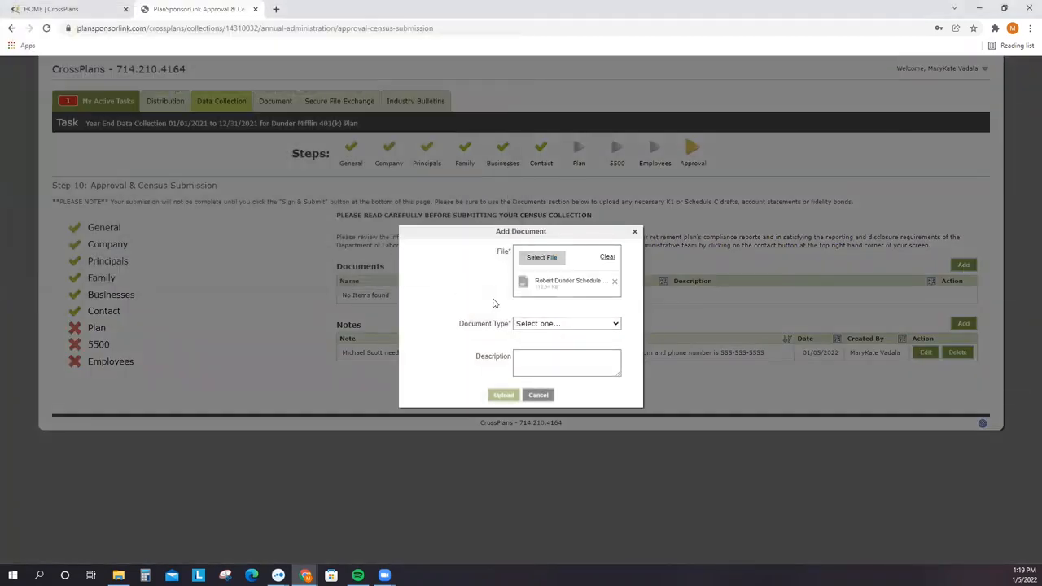
left_click(554, 323)
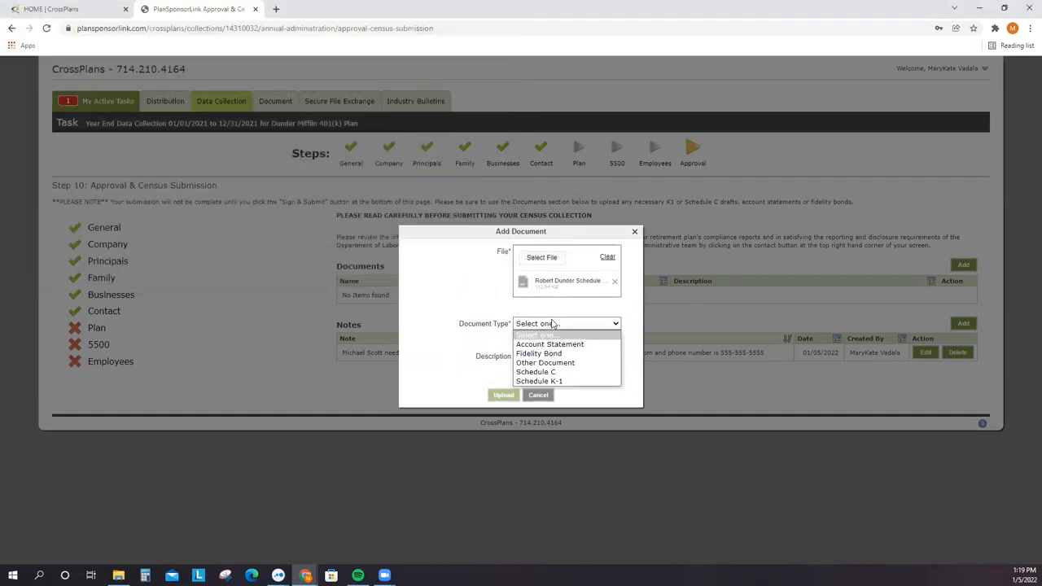
left_click(536, 368)
left_click(536, 363)
left_click(503, 395)
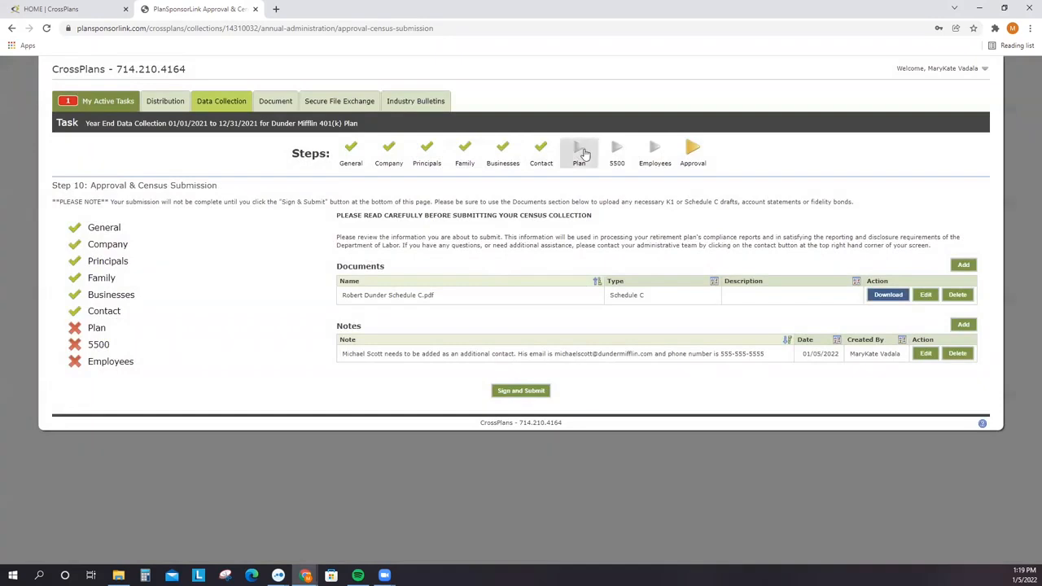
left_click(580, 151)
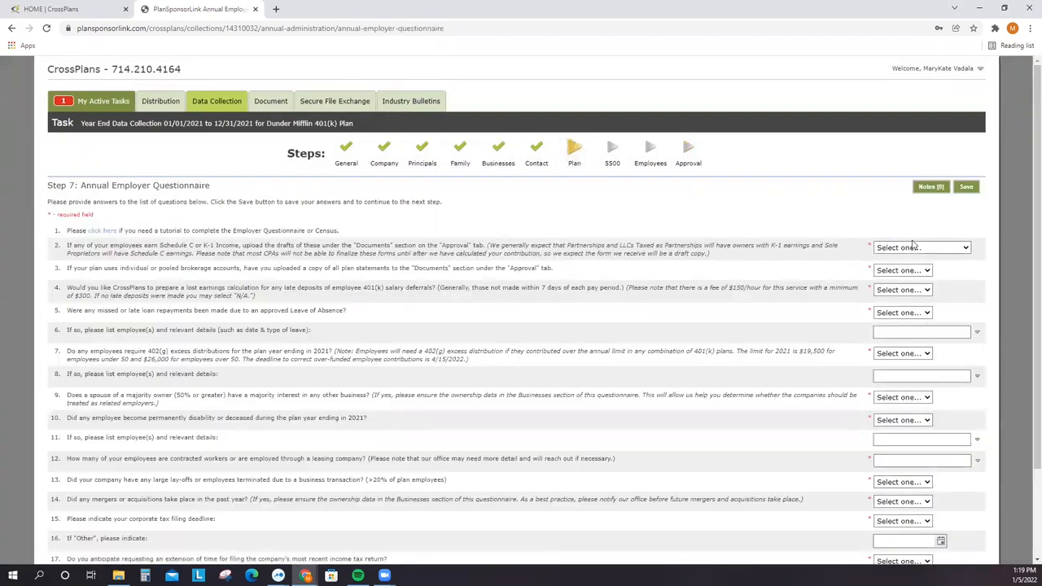
left_click(913, 246)
- Answer question 2 with Schedule C Drafts Uploaded and question 7 with Yes
left_click(911, 279)
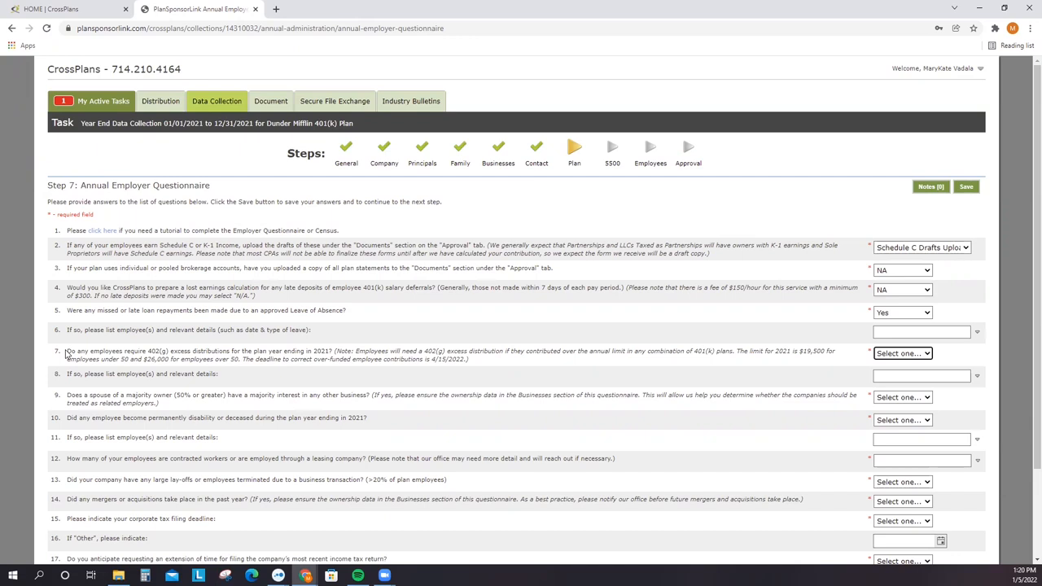
left_click_drag(55, 352, 498, 364)
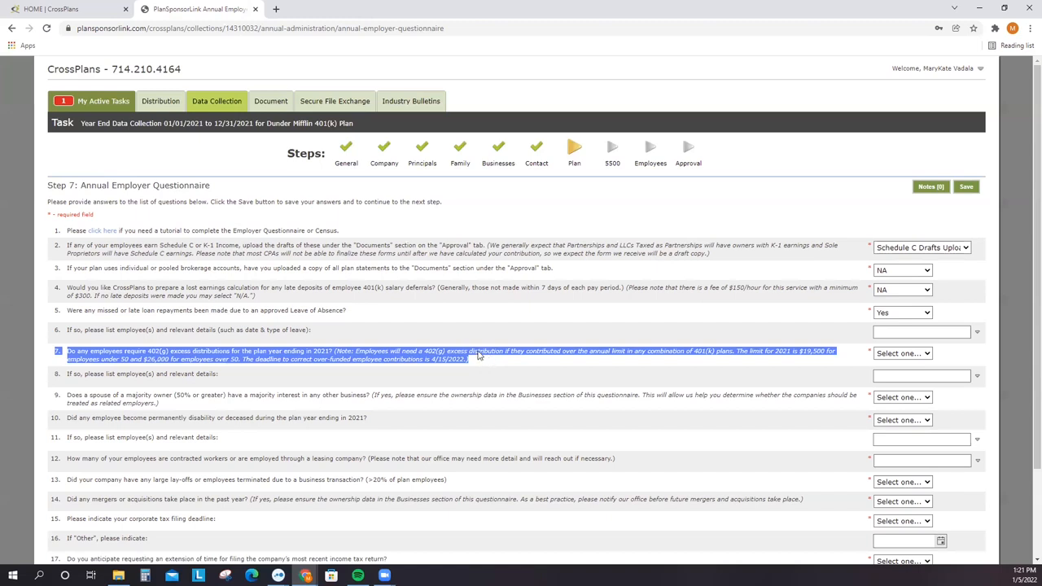
left_click(893, 355)
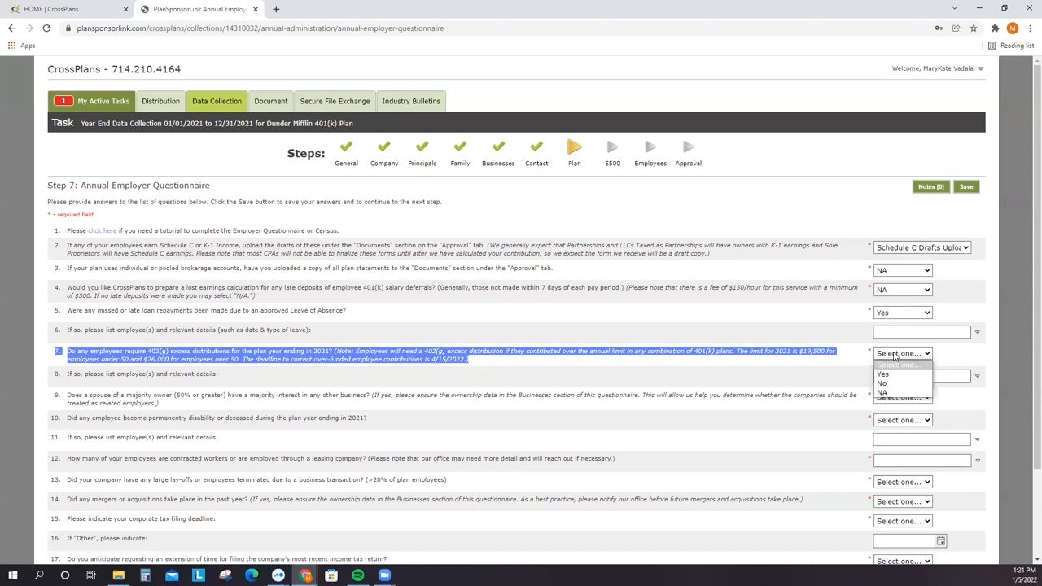
left_click(902, 375)
- Note in question 8 that an employee contributed $10,000 to another plan, exceeding the 2021 limit
left_click(894, 378)
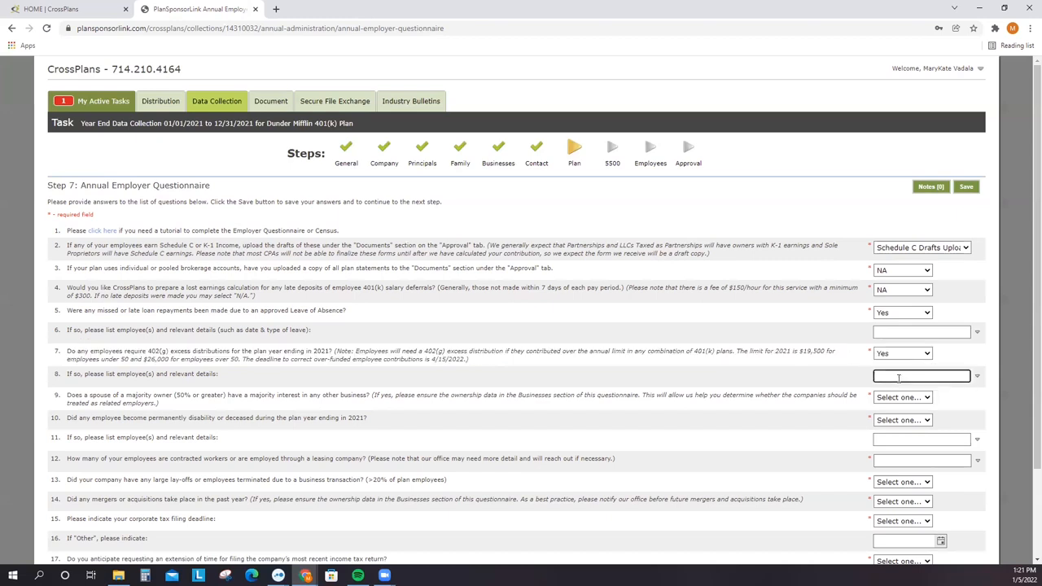
type("Dwight Schrut")
type("e has advised us that h")
type("e contributed $10")
type(",000 to the Schrute")
type(" Farms P")
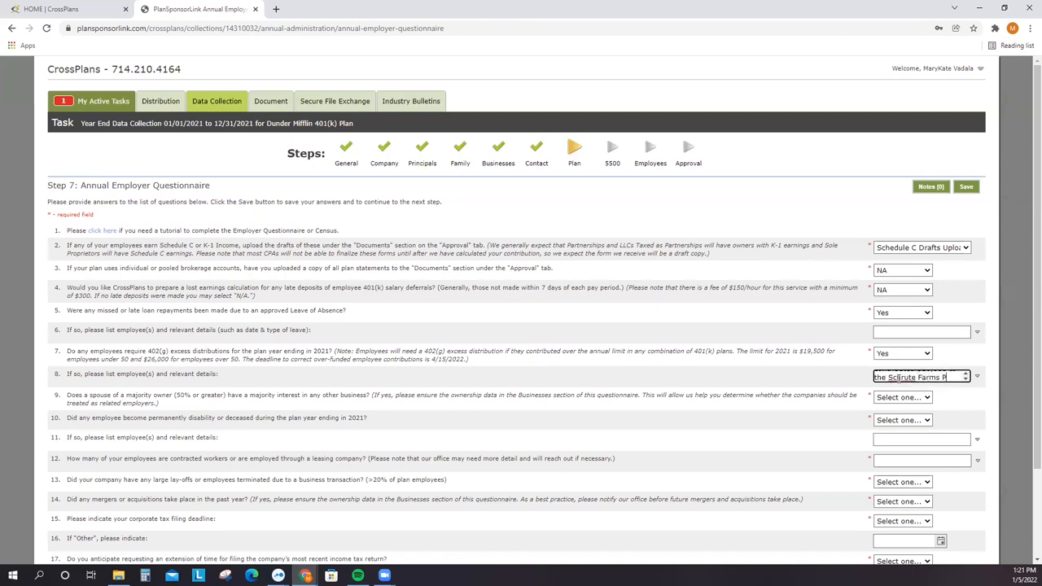
type("a and exceedd thi sli")
key("BackSpace")
key("BackSpace")
key("BackSpace")
key("BackSpace")
key("BackSpace")
key("BackSpace")
key("BackSpace")
type("ed this limit for 2021")
- Save the answers so far and set the corporate tax filing deadline to 3/15
left_click(977, 376)
left_click(966, 186)
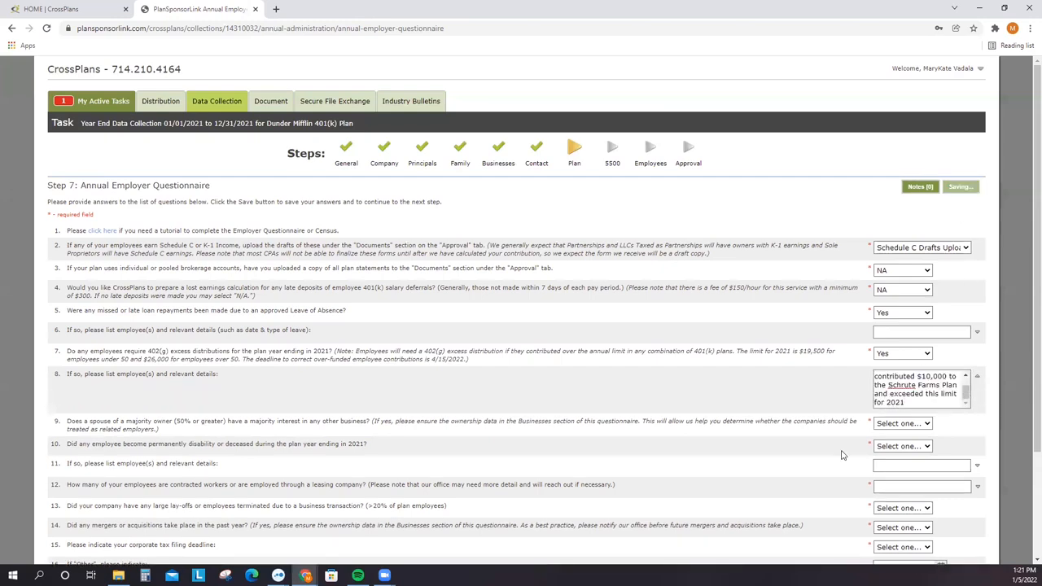
left_click(910, 413)
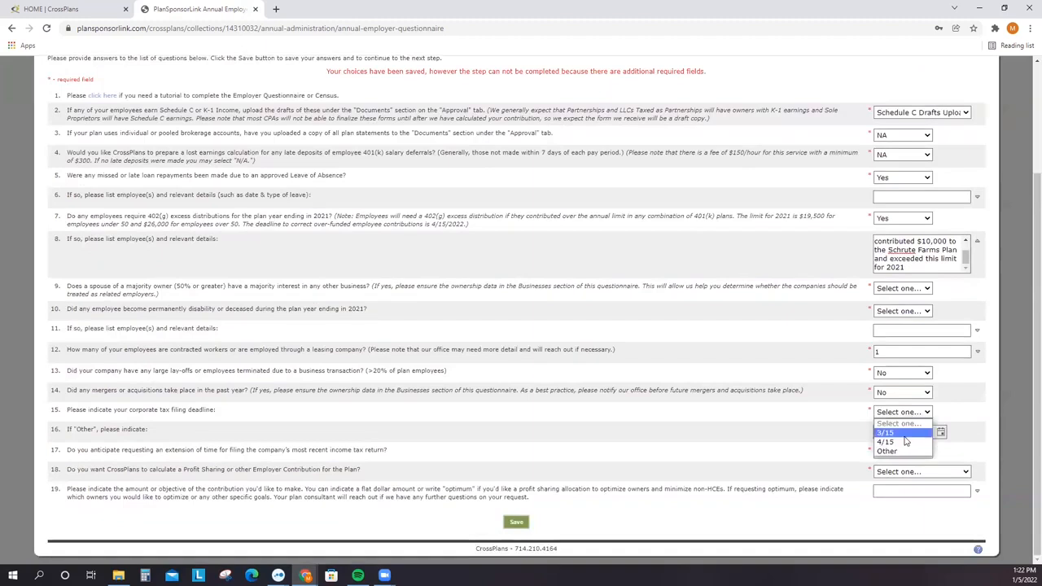
left_click(905, 435)
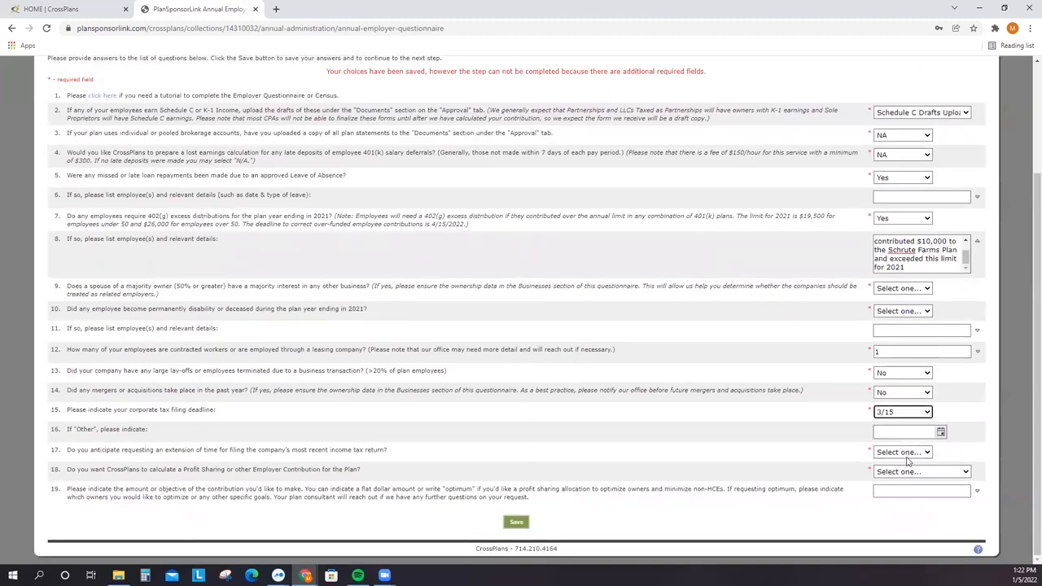
- Answer Yes to requesting a tax filing extension
left_click(910, 454)
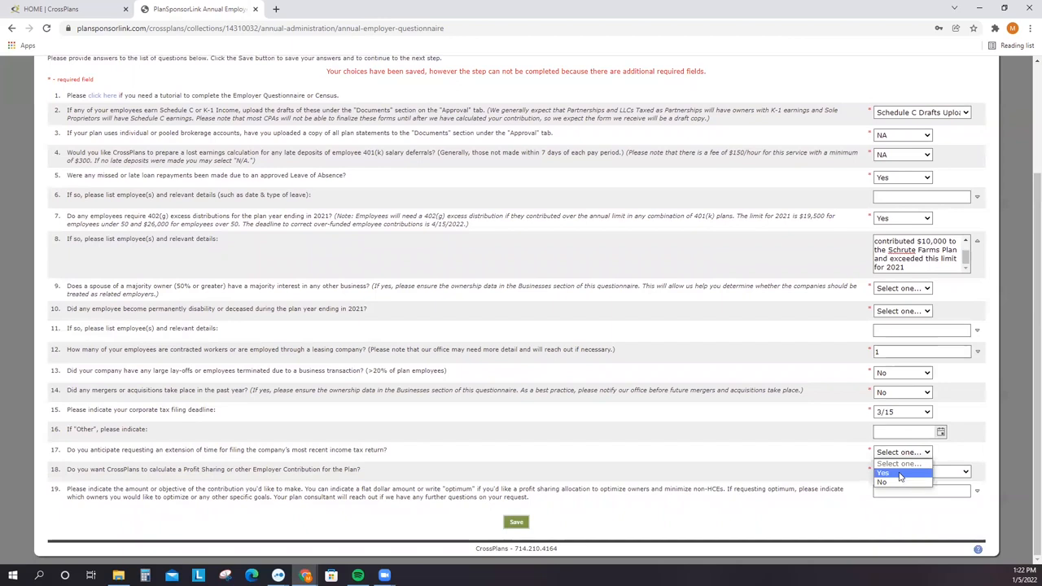
left_click(900, 476)
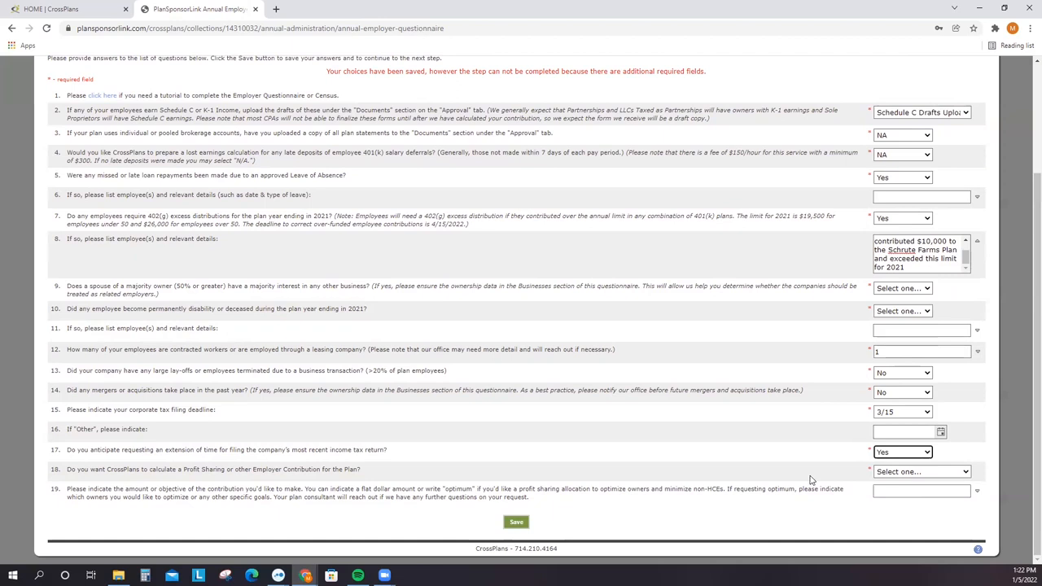
left_click(890, 480)
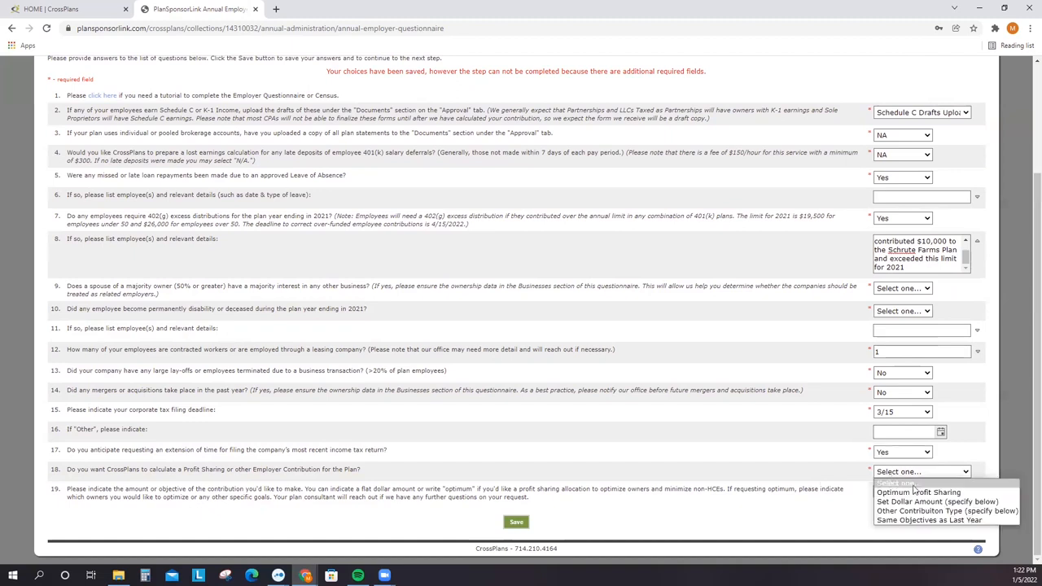
- Try another contribution type for question 18 with 'Match 100% up to 4%' in question 19, then clear it
left_click(1000, 493)
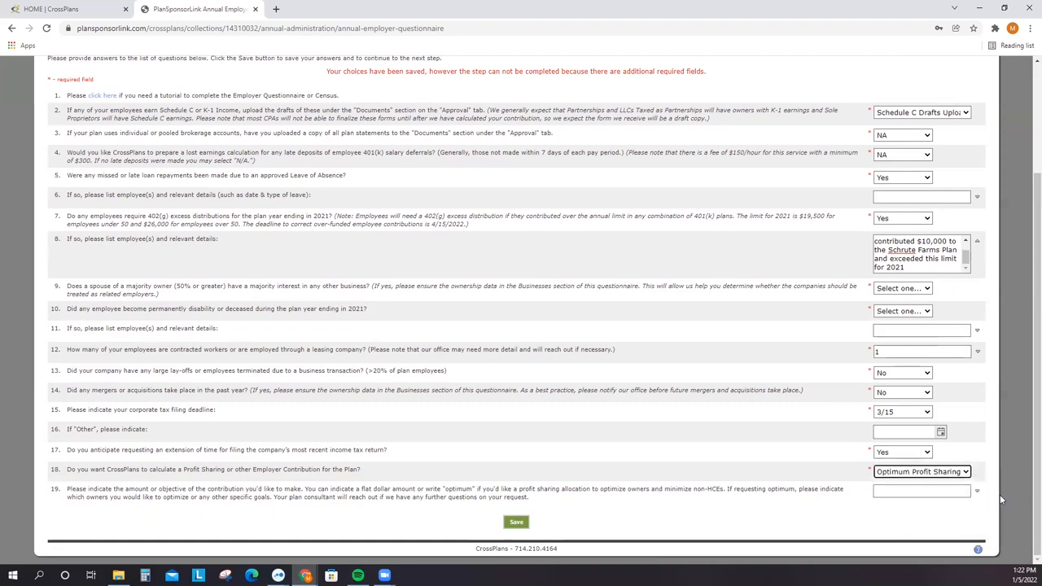
left_click(938, 492)
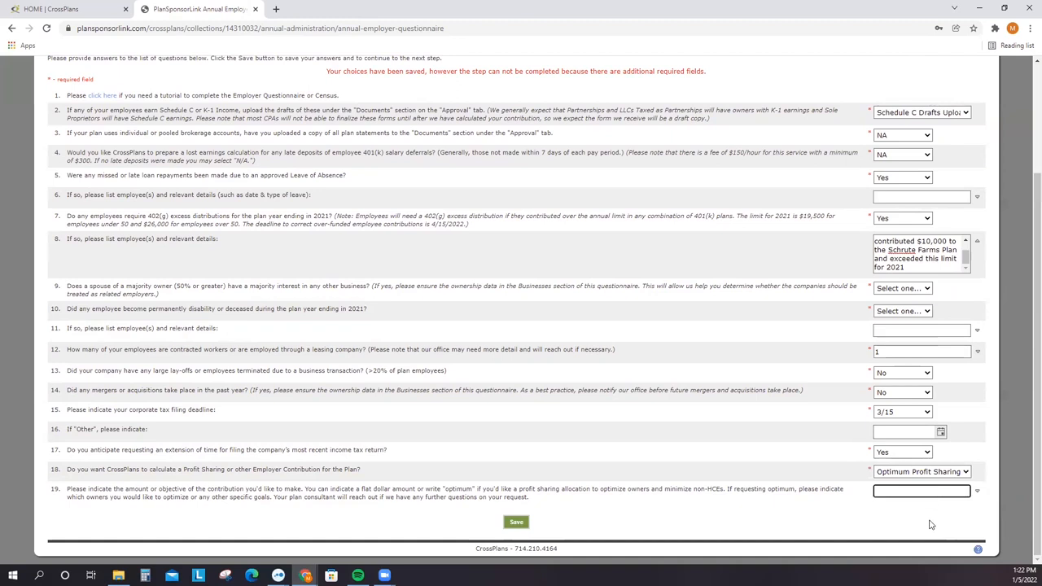
left_click(920, 472)
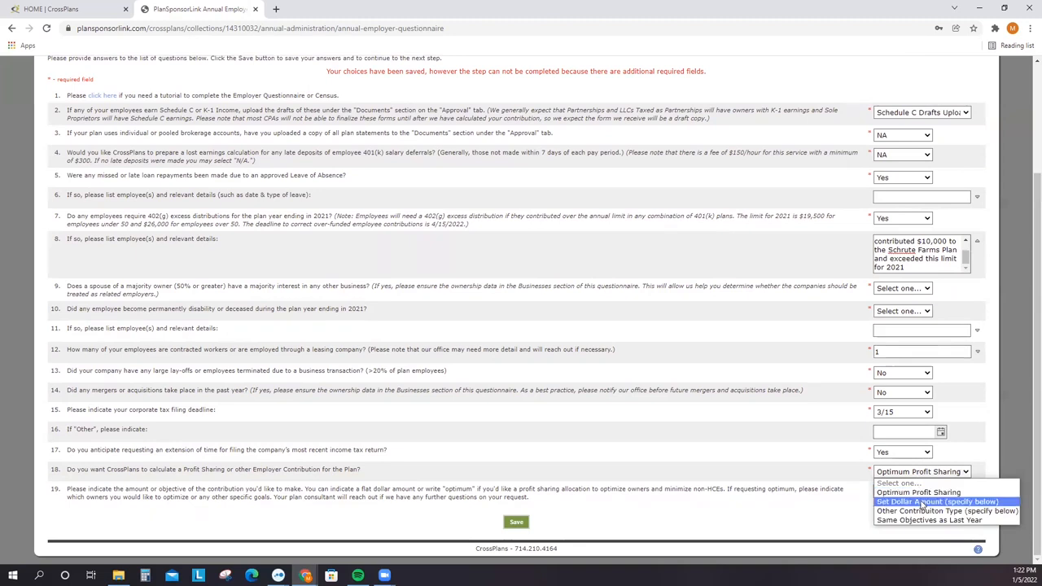
left_click(922, 512)
left_click(915, 493)
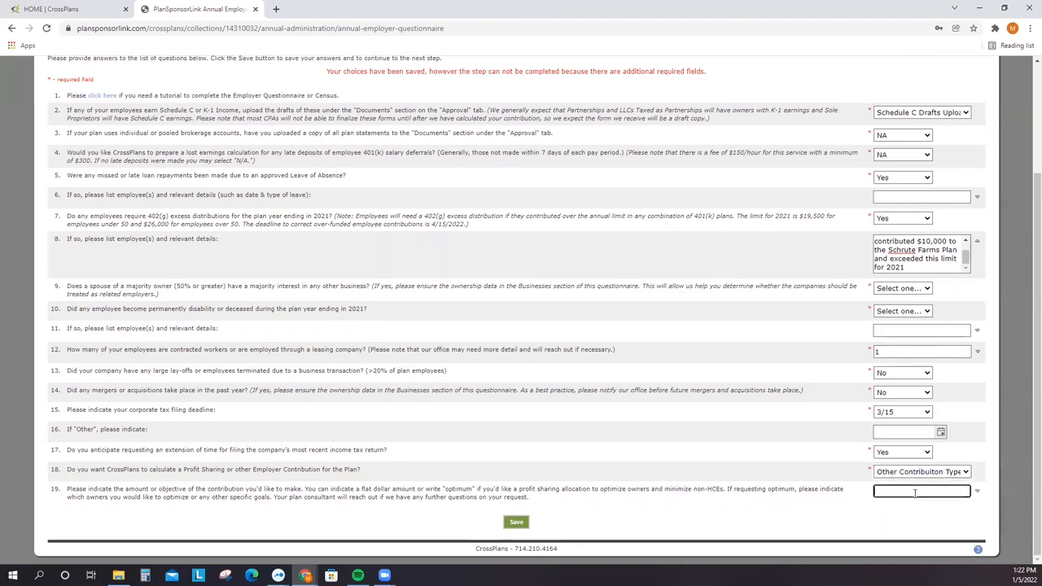
type("Match 100% up to 4%")
key("ctrl+a")
key("BackSpace")
- Set question 18 back to Optimum Profit Sharing, enter an owner goal up to $75,000, and save
left_click(924, 470)
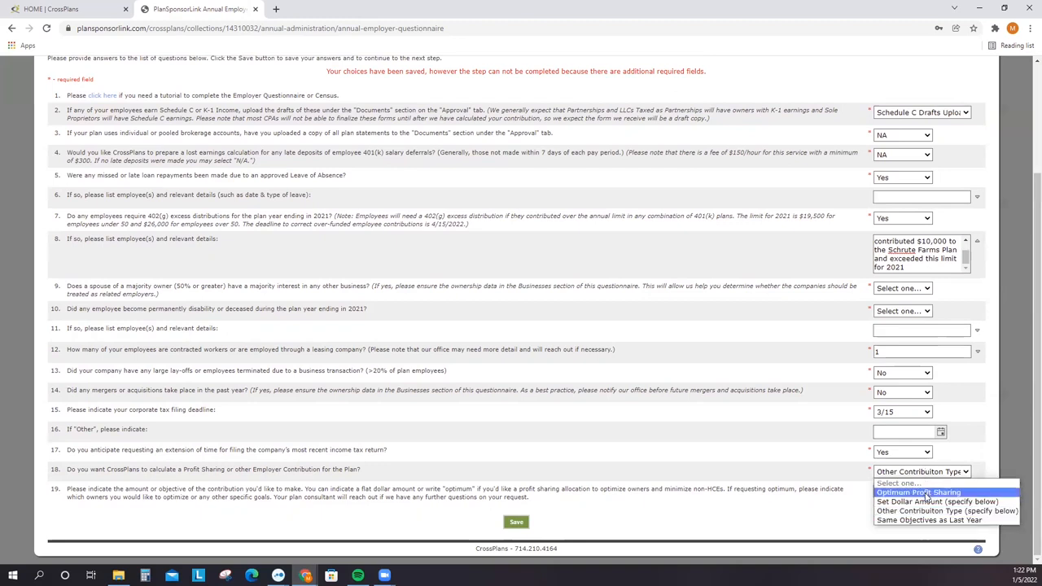
left_click(927, 495)
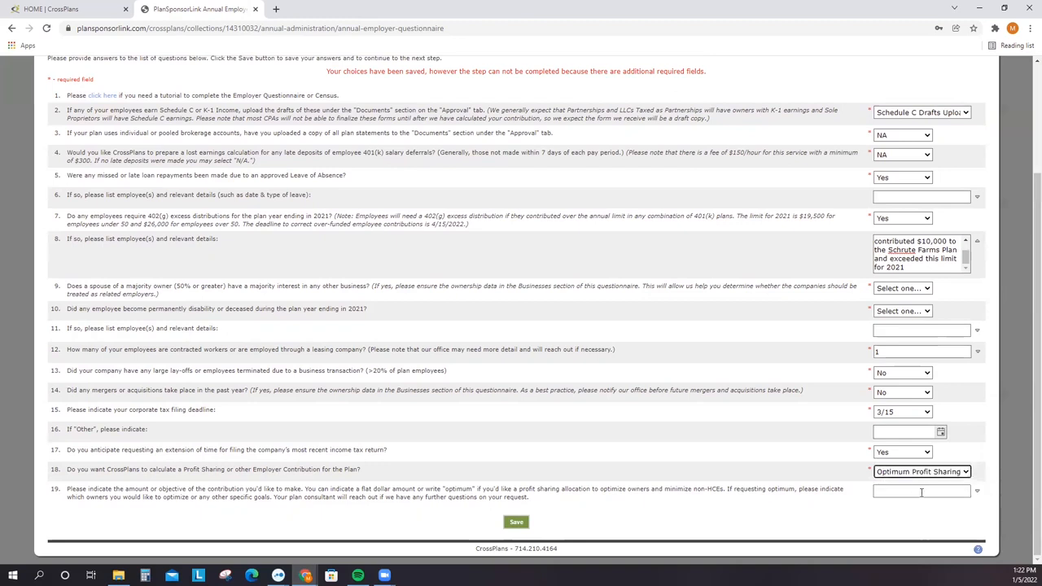
left_click(916, 488)
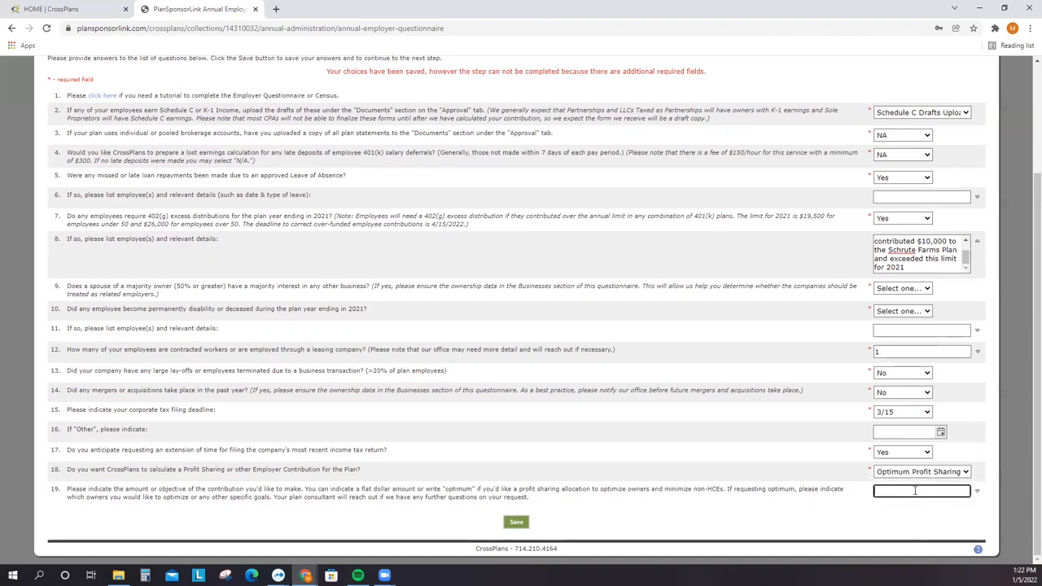
type("Optimum")
type(" to Robert D")
type("under up to")
type(" $7")
type(",")
type("5,000")
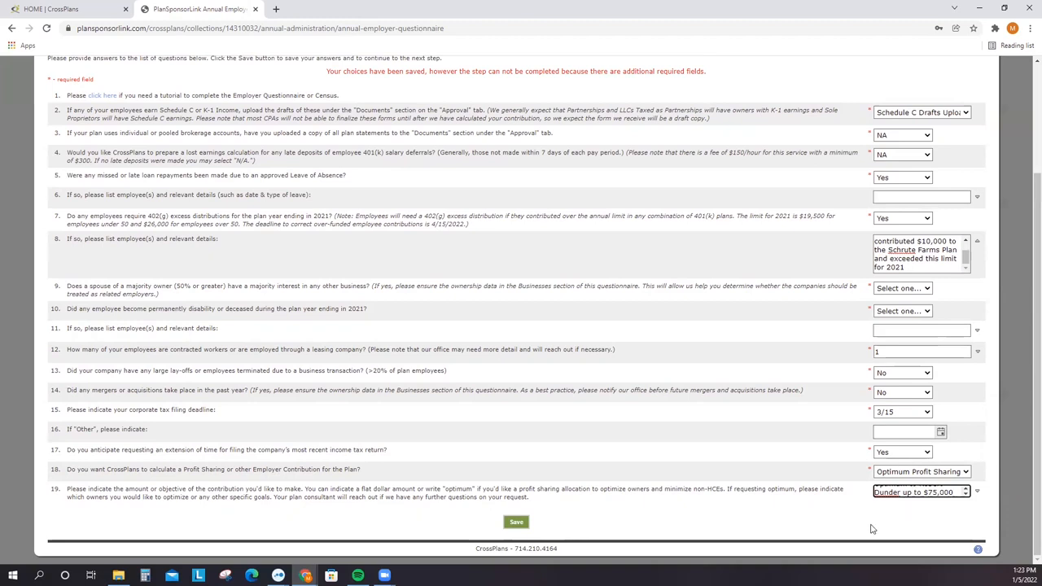
left_click(516, 522)
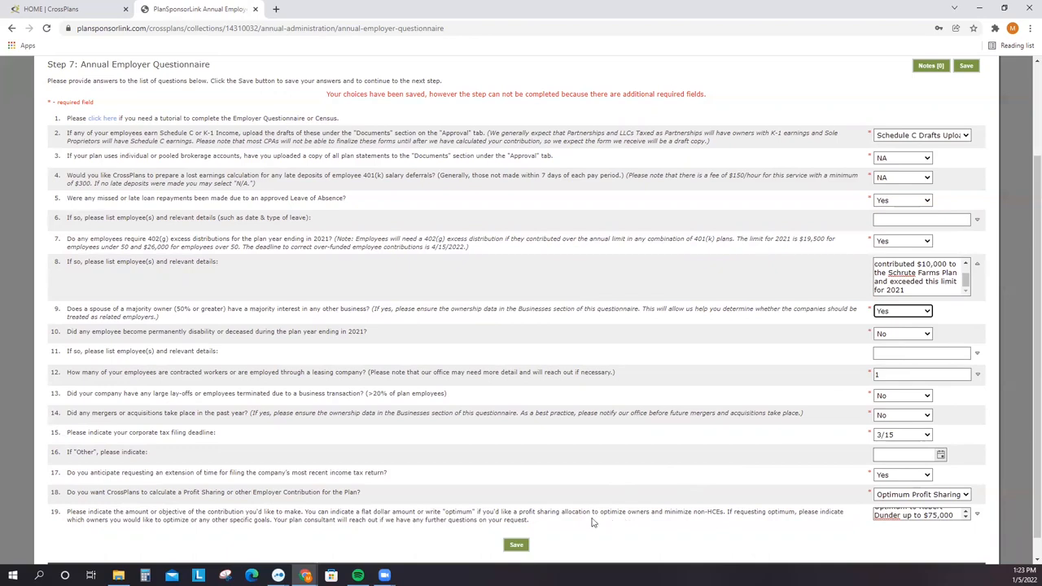
left_click(516, 549)
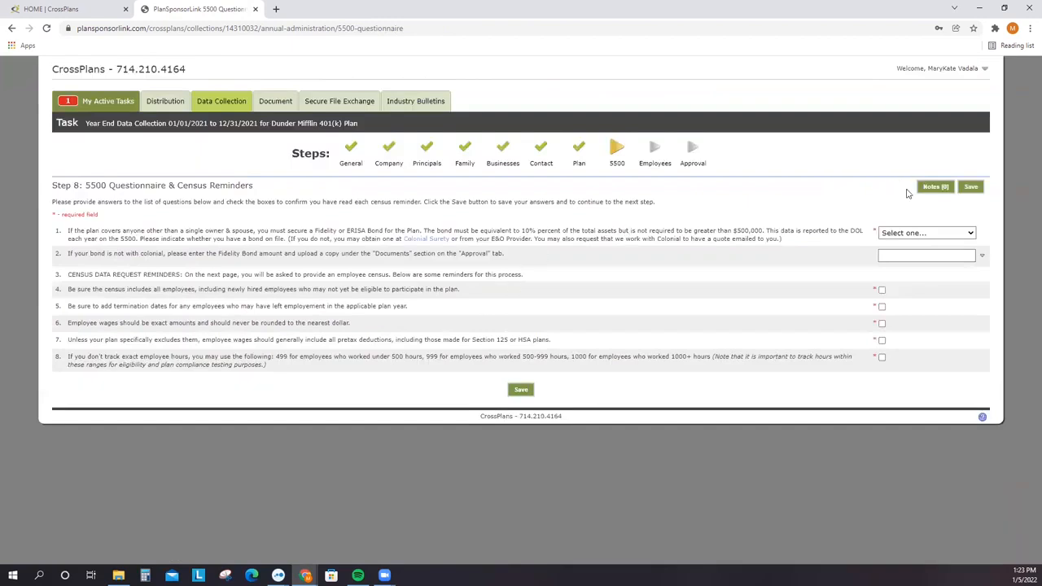
- Answer that the fidelity bond is held with another provider and save
left_click(922, 235)
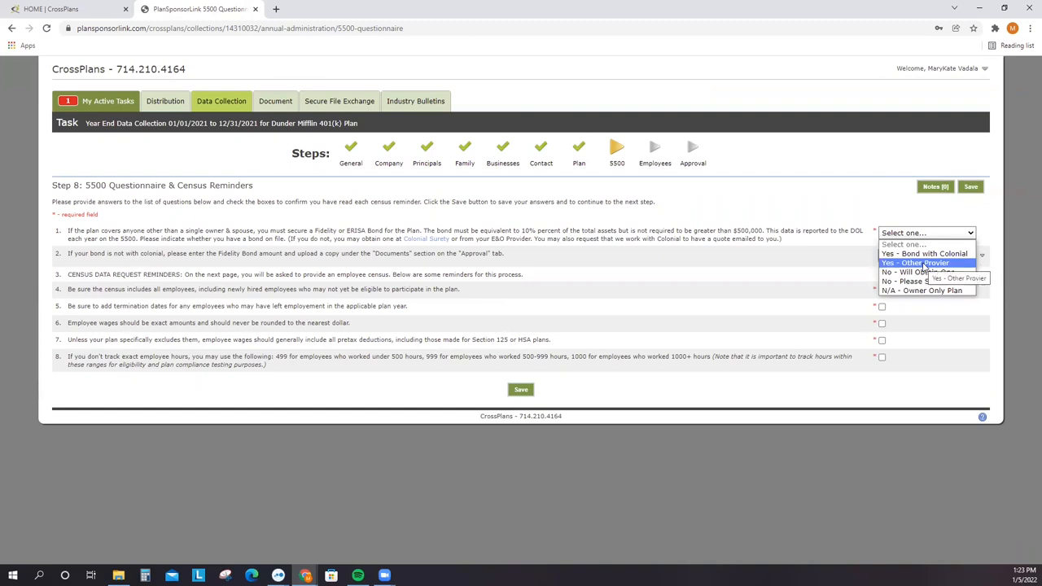
left_click(924, 264)
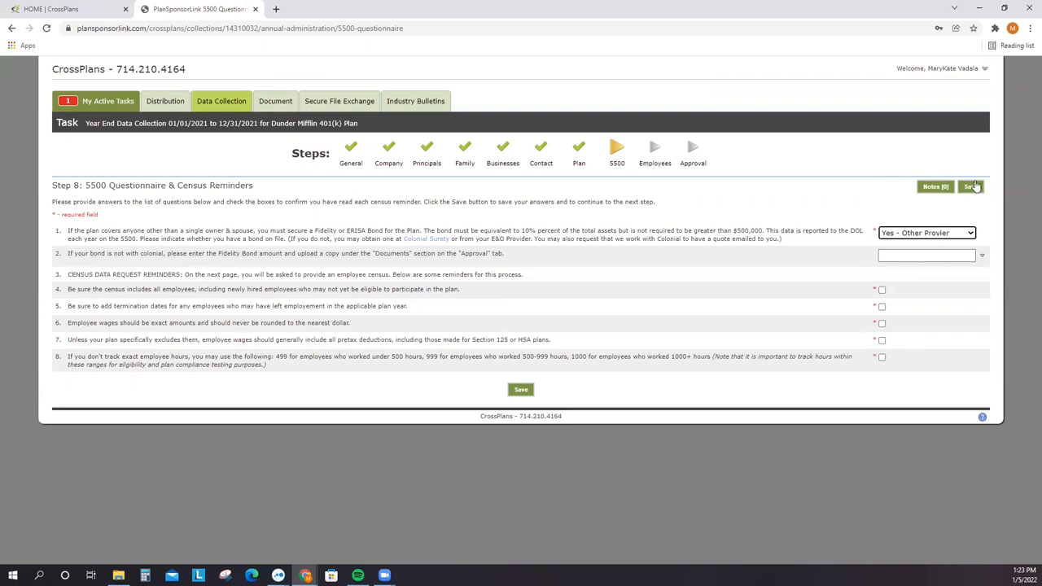
left_click(974, 186)
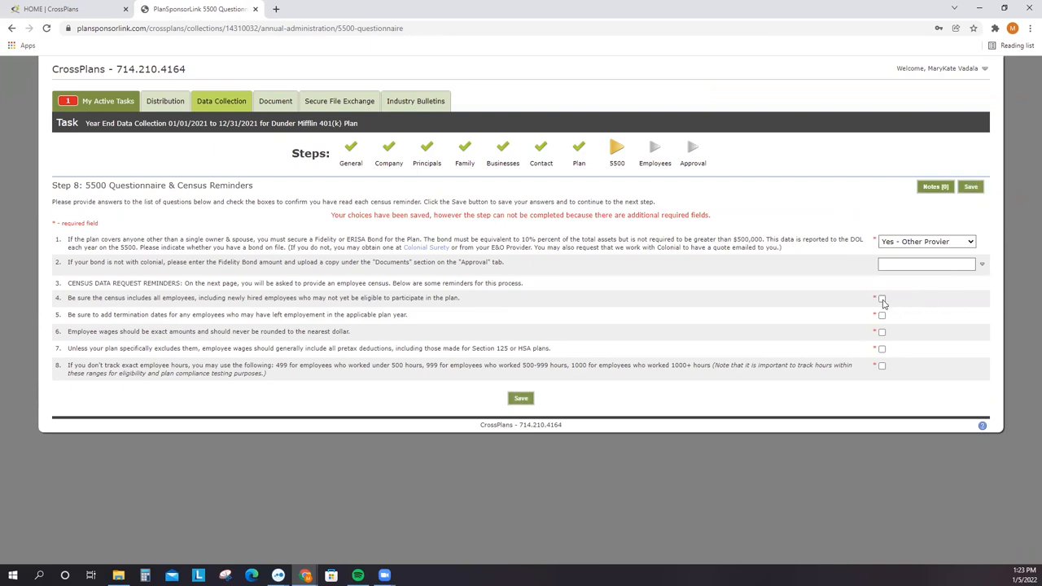
- Confirm all five census reminders, from including all employees to tracking hours, and save
left_click(883, 301)
left_click(881, 317)
left_click(883, 334)
left_click(881, 351)
left_click(883, 367)
left_click(972, 188)
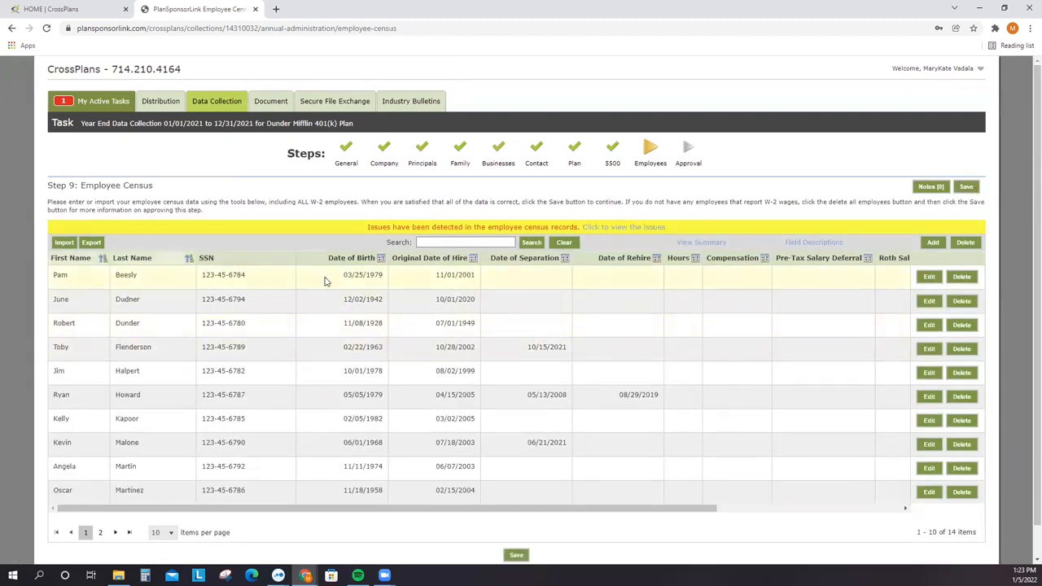
scroll(448, 394, "down", 1)
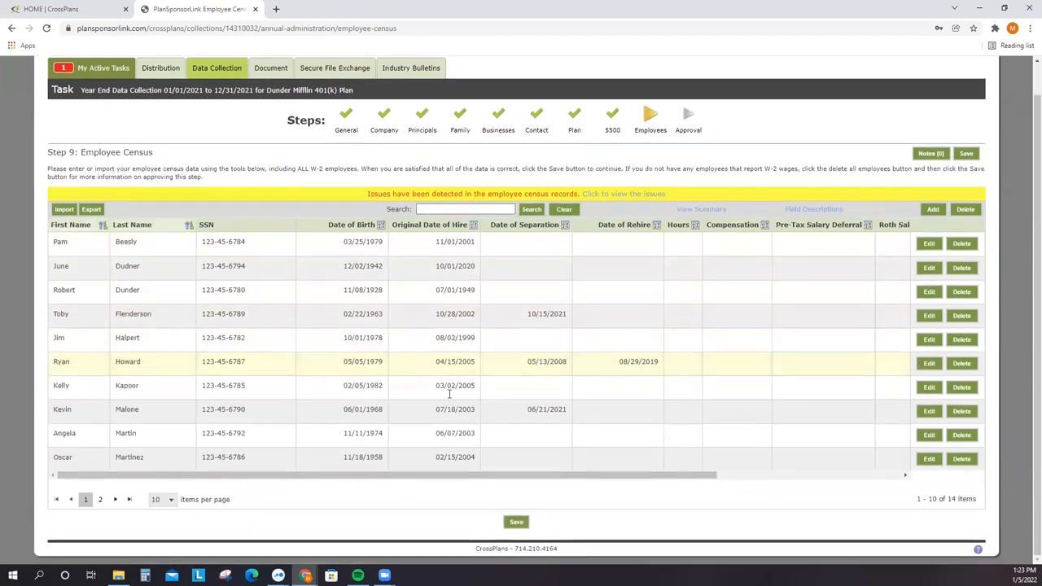
scroll(448, 394, "up", 1)
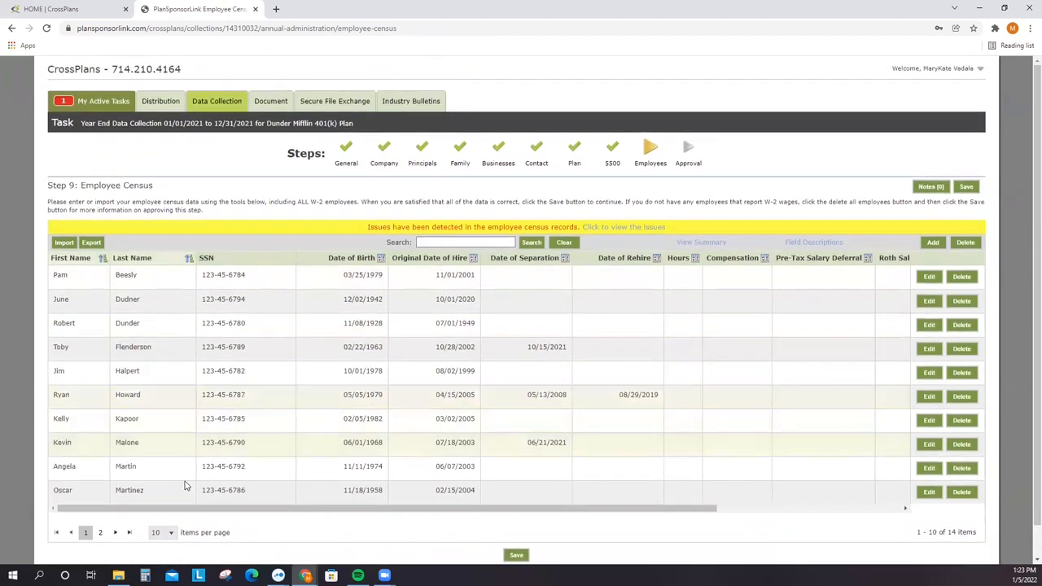
left_click(114, 532)
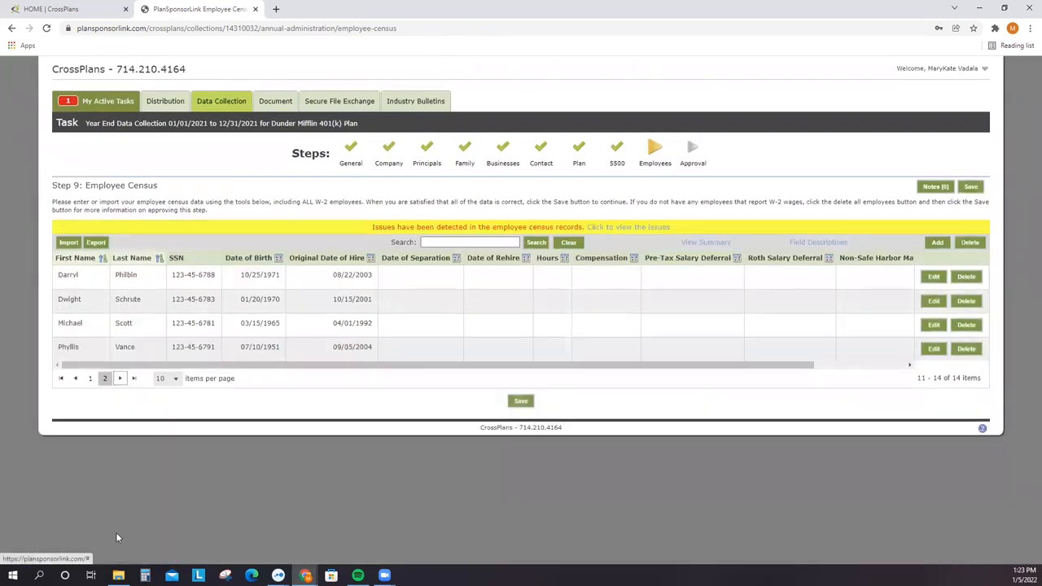
left_click(76, 380)
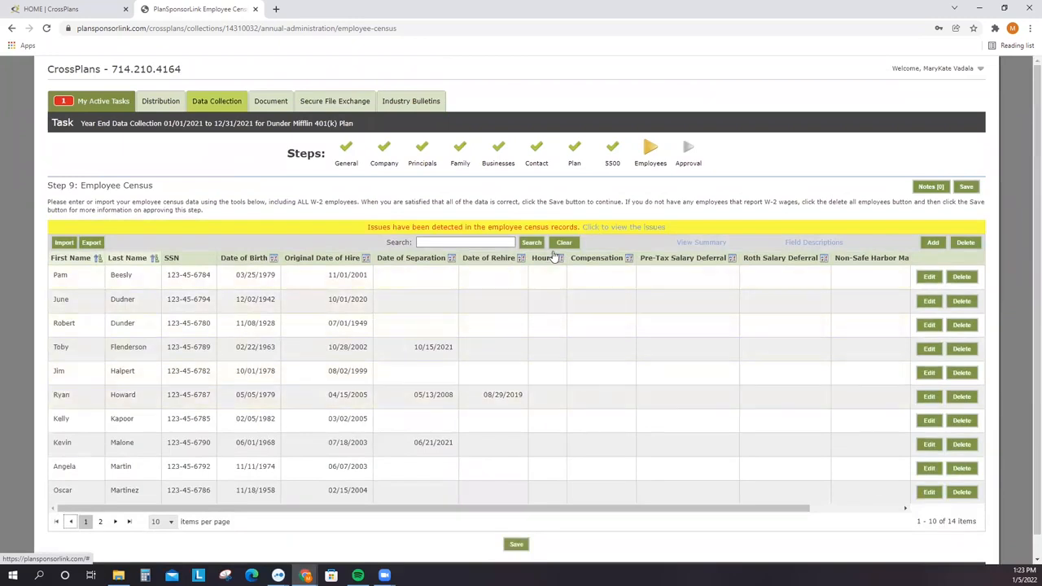
left_click_drag(353, 220, 690, 231)
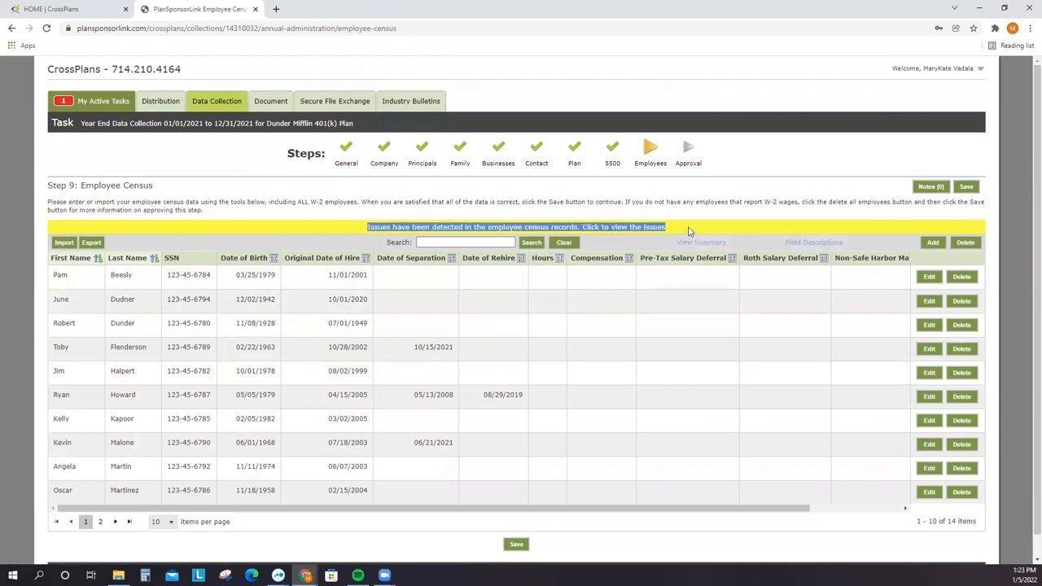
left_click(683, 290)
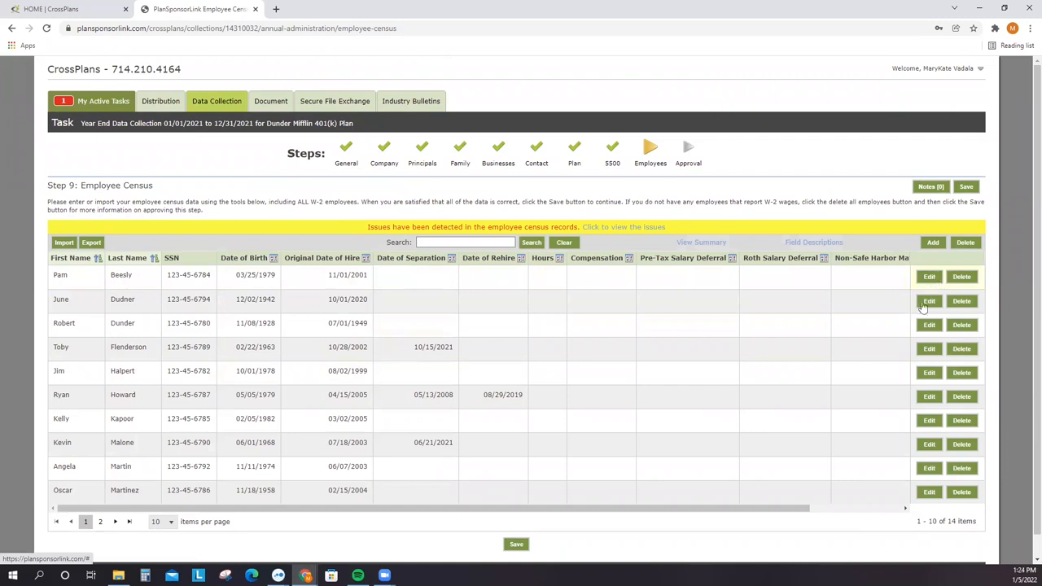
scroll(865, 501, "right", 1)
scroll(866, 501, "right", 2)
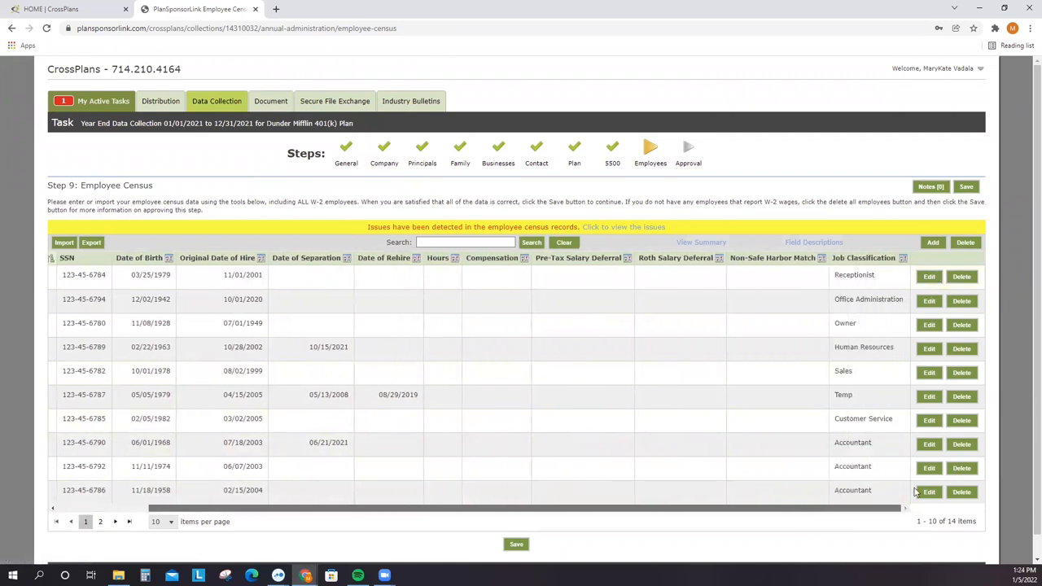
scroll(869, 511, "left", 3)
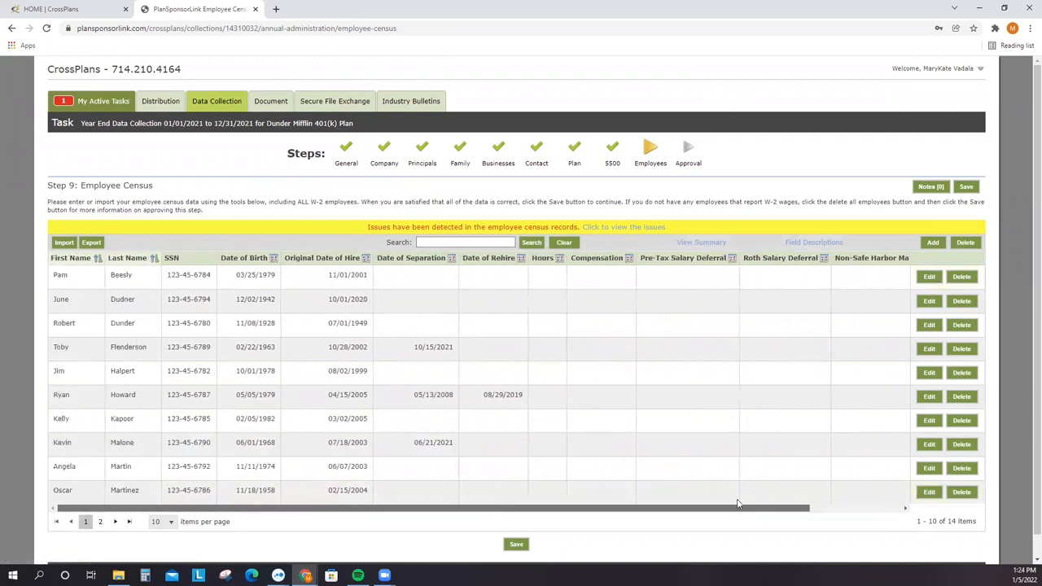
- Open the first employee's edit dialog and an Add Employee dialog, cancelling both without changes
left_click(928, 278)
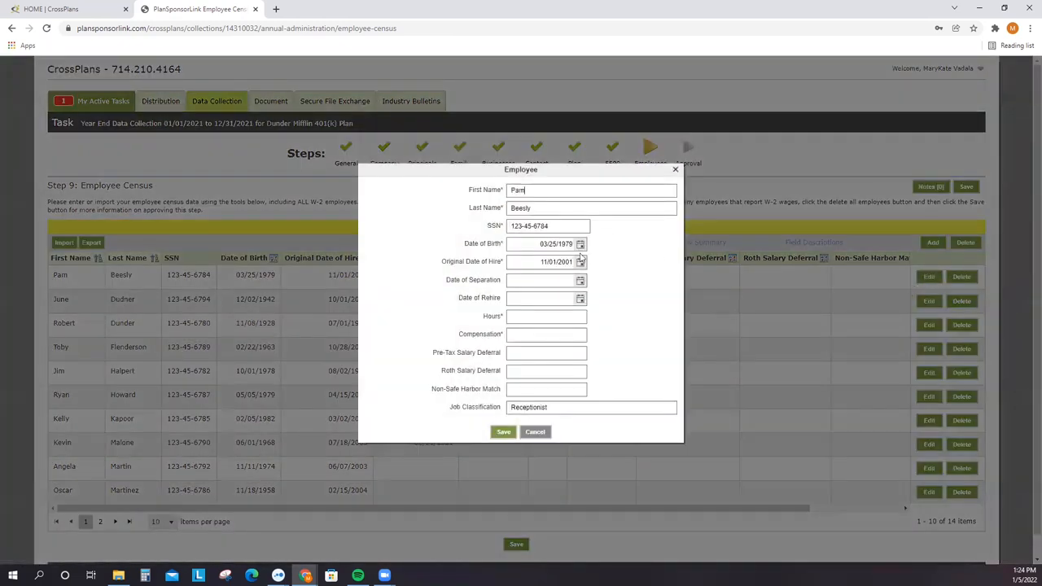
left_click(535, 431)
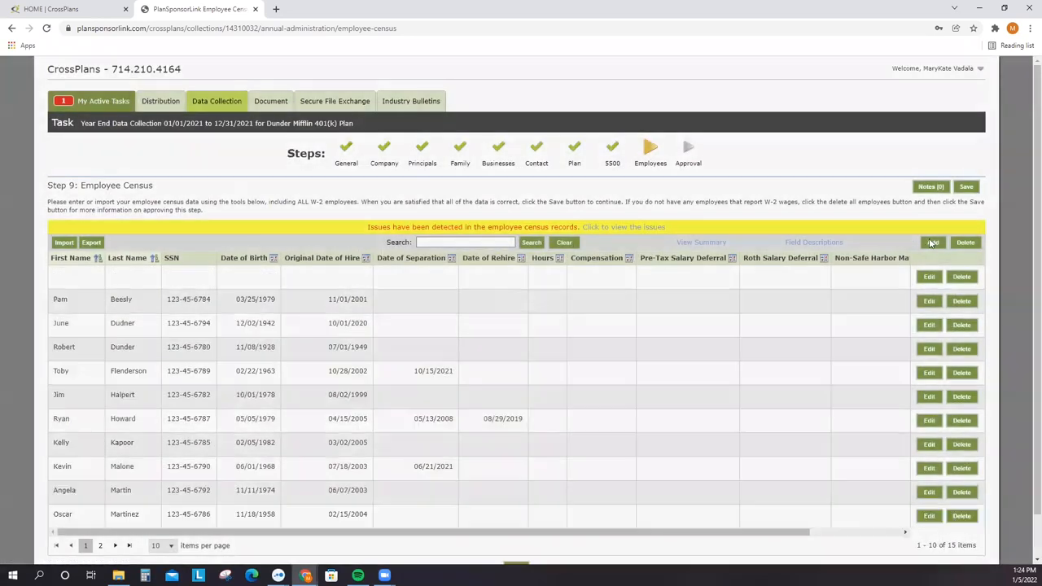
left_click(932, 243)
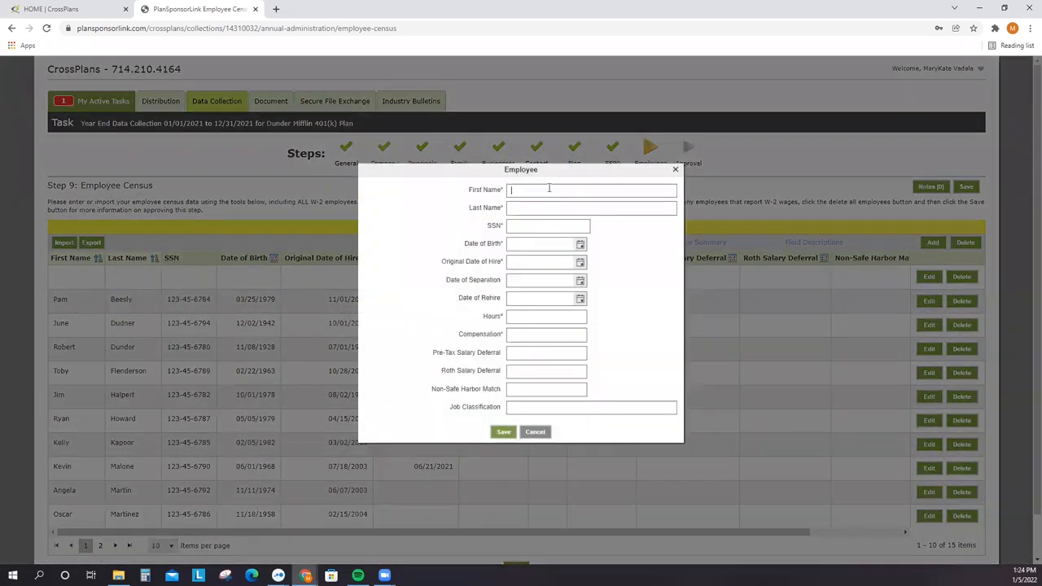
left_click(535, 432)
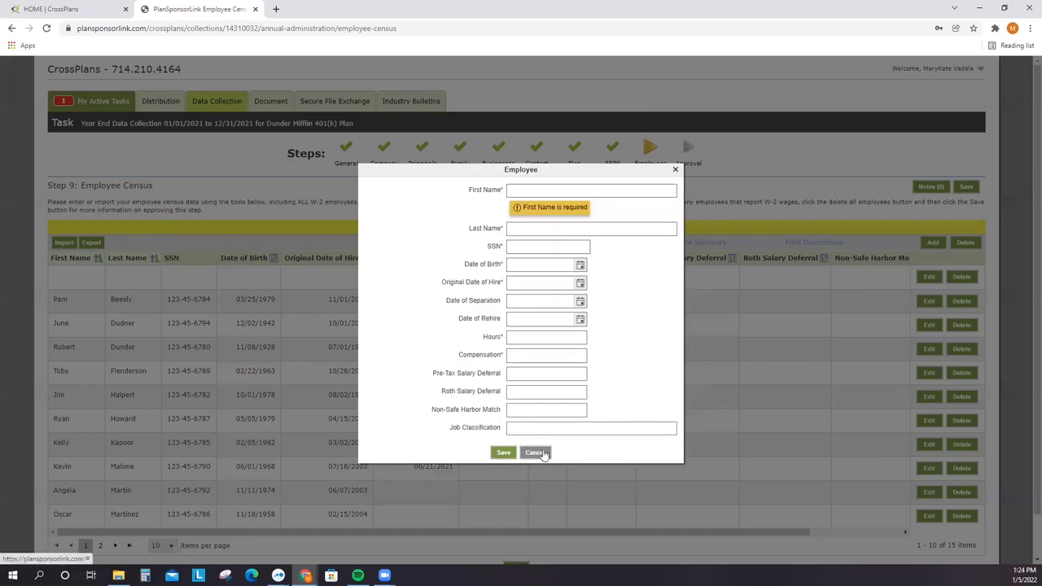
left_click(539, 453)
- Export the census as an xlsx workbook and open the downloaded file
left_click(92, 244)
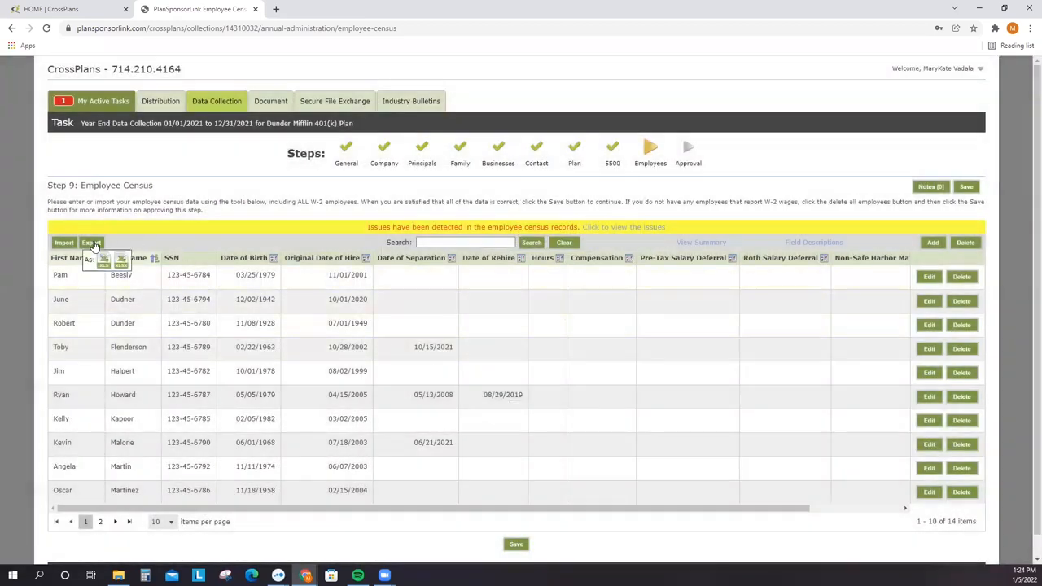
left_click(120, 261)
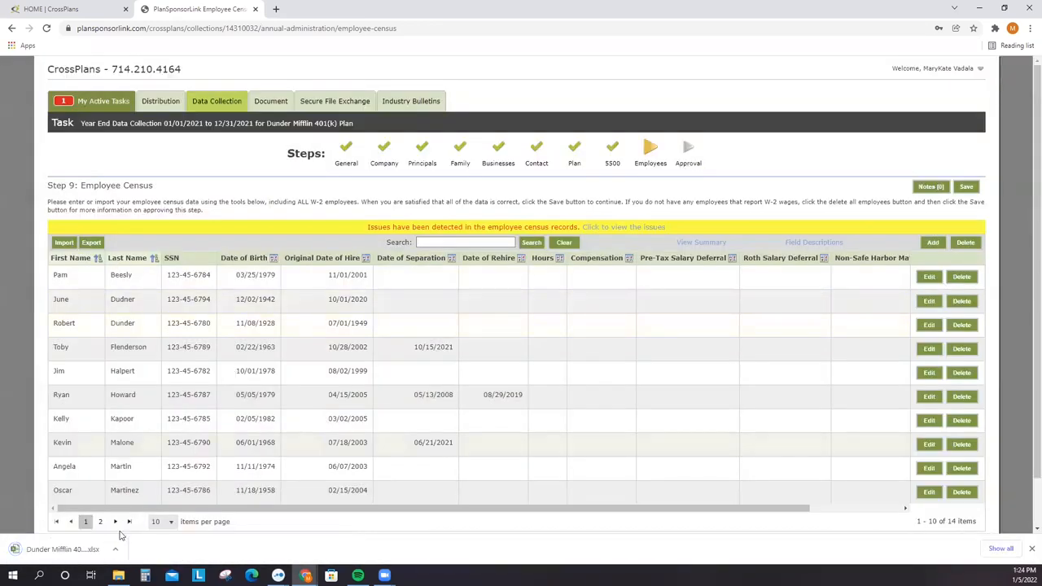
left_click(81, 550)
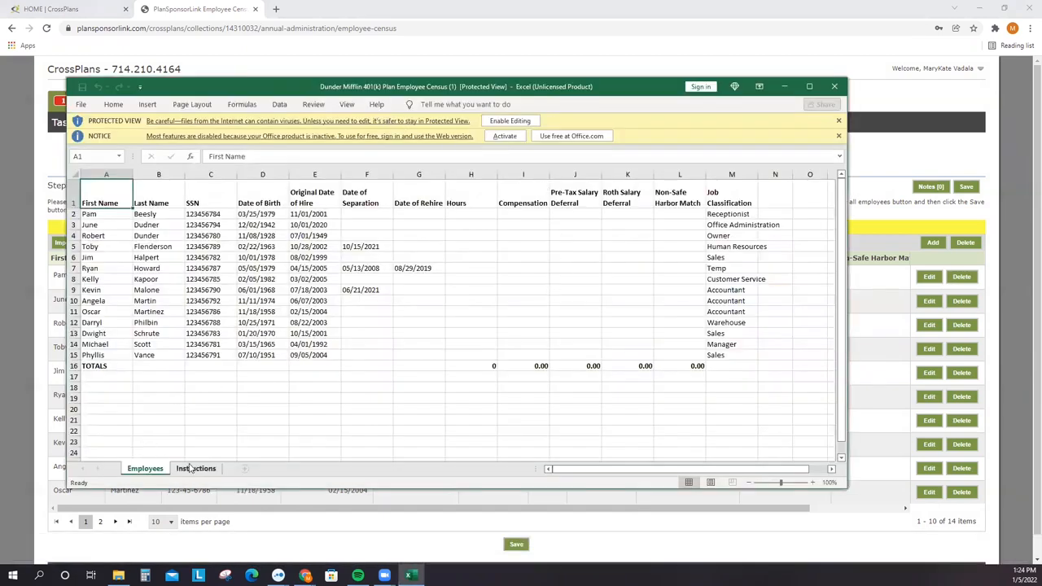
- Read the Instructions sheet, including the Non-Safe Harbor Match description, then bring up the Complete workbook's Employees sheet
left_click(194, 468)
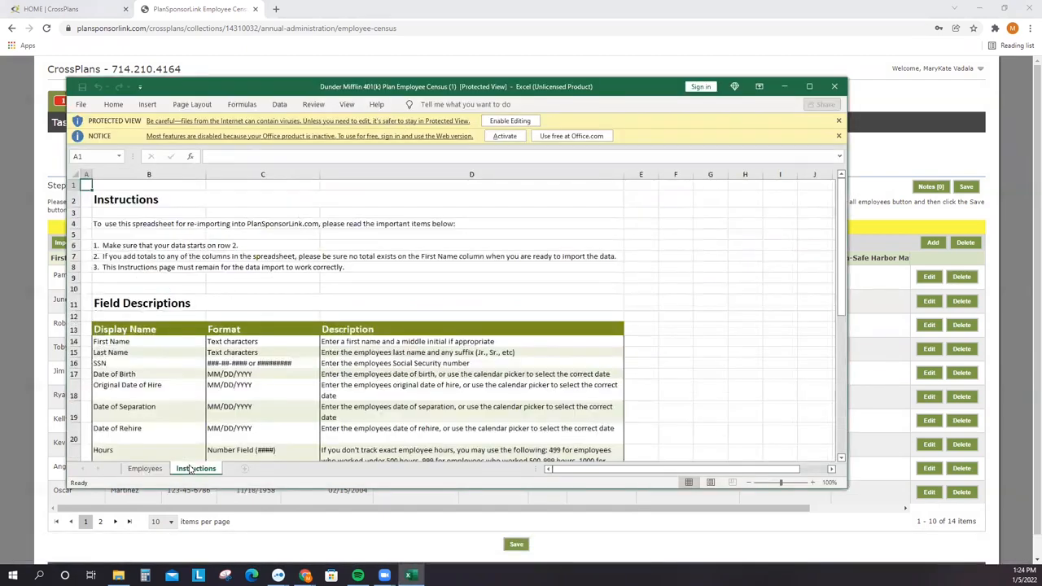
scroll(390, 342, "down", 4)
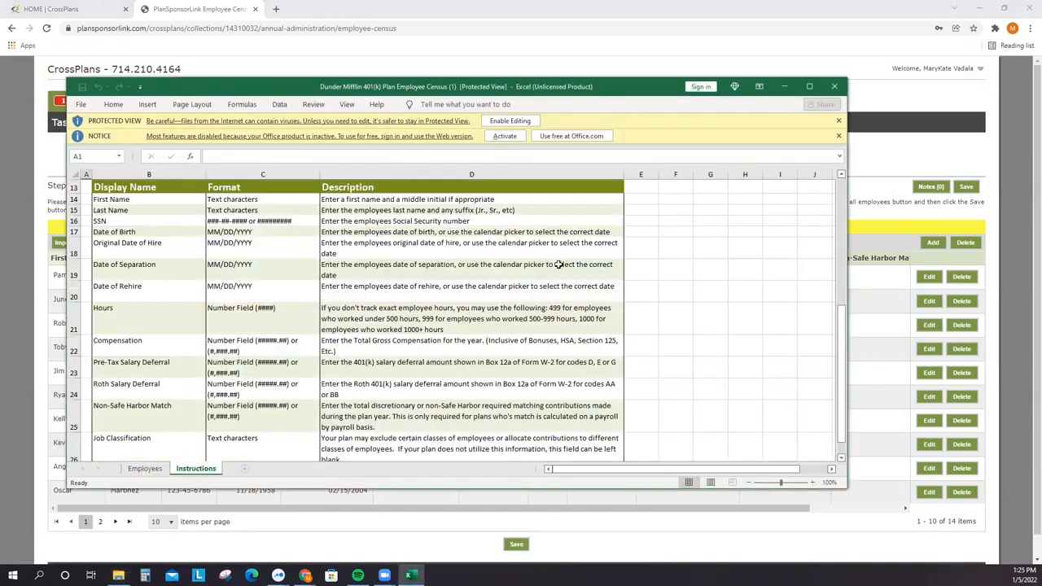
scroll(560, 263, "down", 1)
left_click(433, 389)
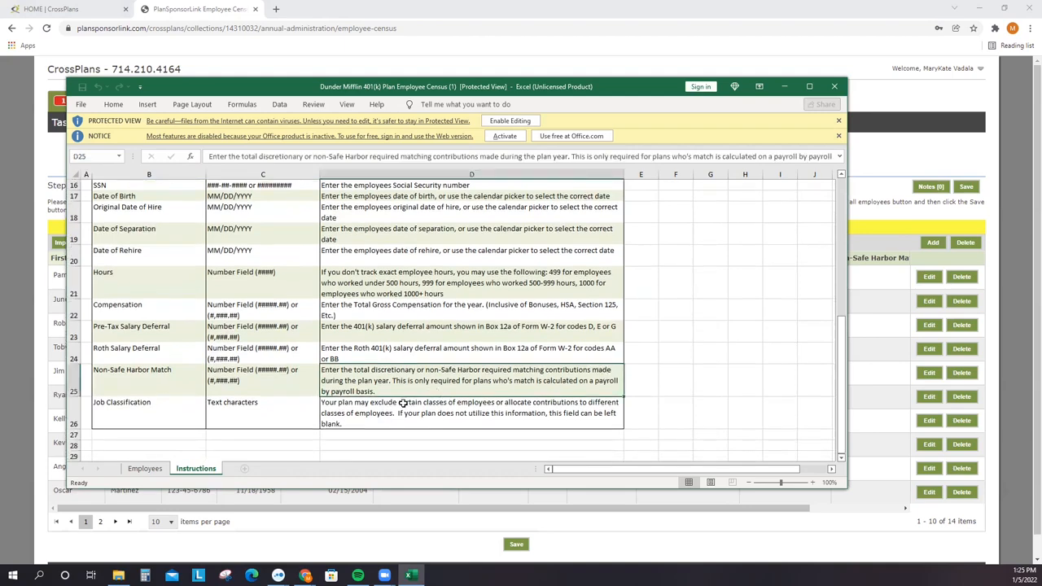
scroll(455, 386, "up", 1)
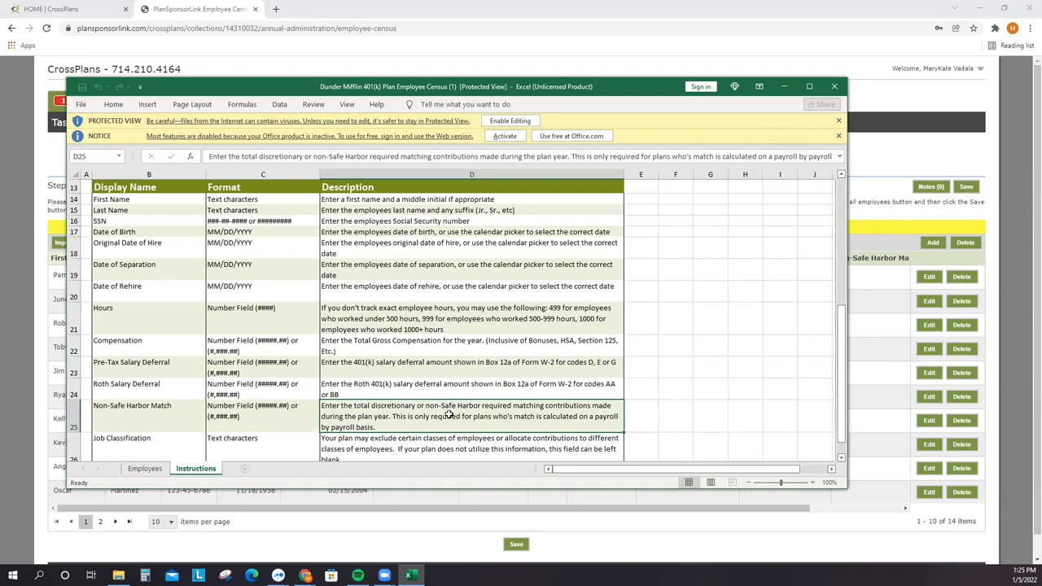
scroll(419, 424, "down", 1)
left_click_drag(394, 414, 156, 201)
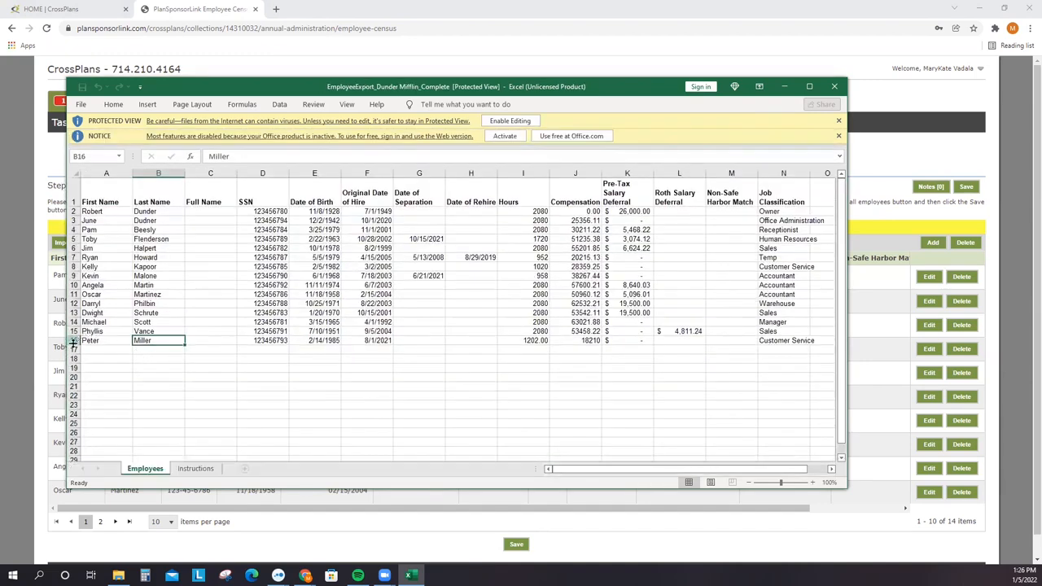
- Review row 16's hire date, the separation dates, the Hours–Roth columns and column J compensation
left_click(72, 341)
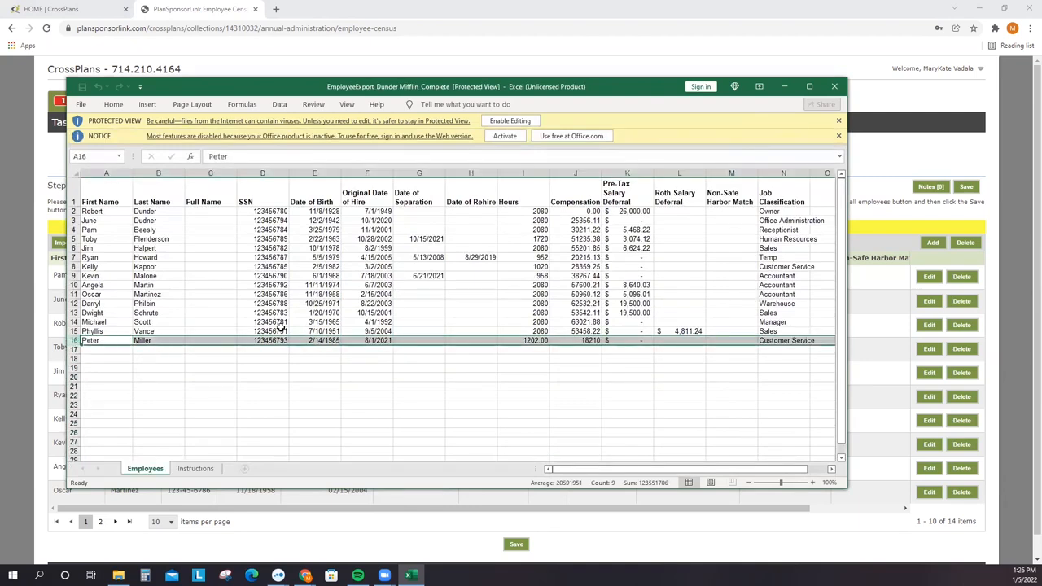
left_click(375, 340)
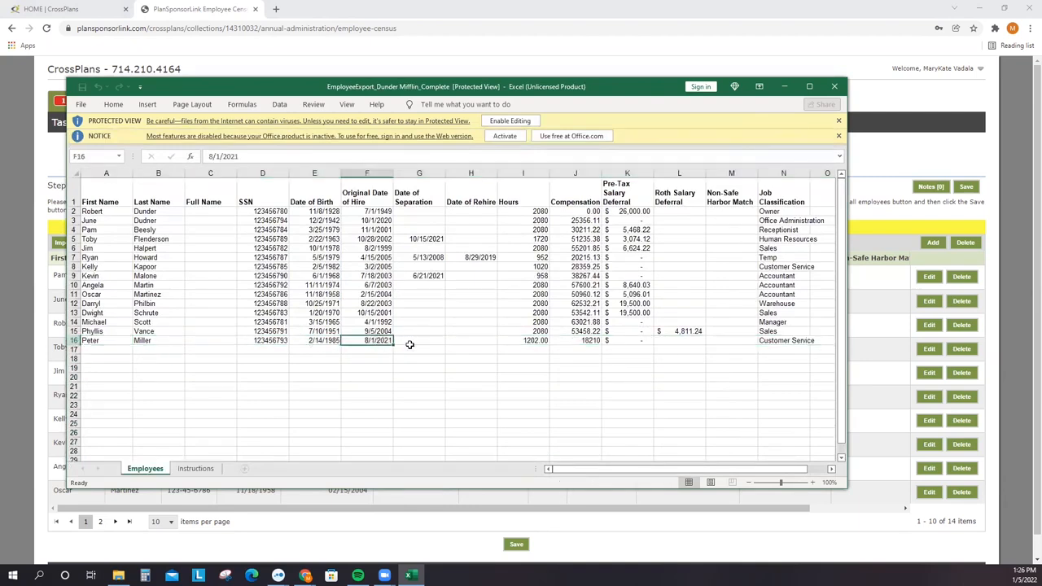
left_click(424, 277)
left_click(435, 239)
left_click_drag(508, 202, 695, 340)
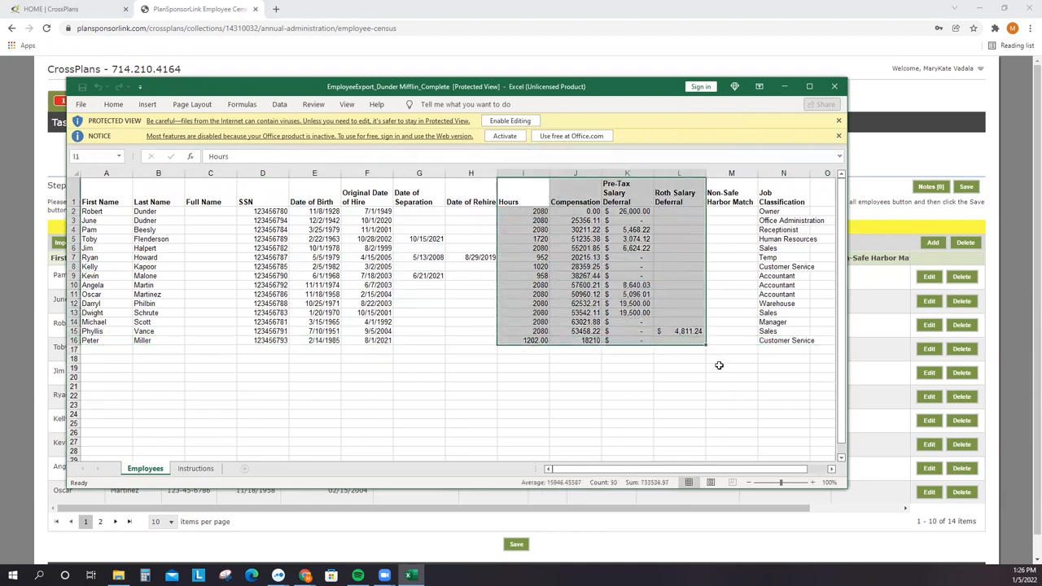
left_click(731, 387)
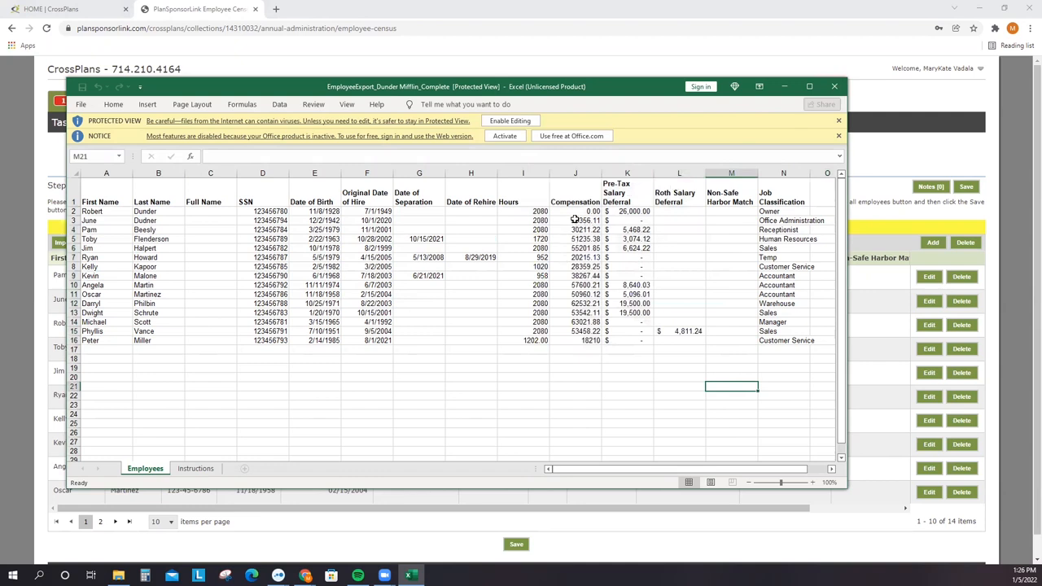
left_click_drag(574, 220, 568, 341)
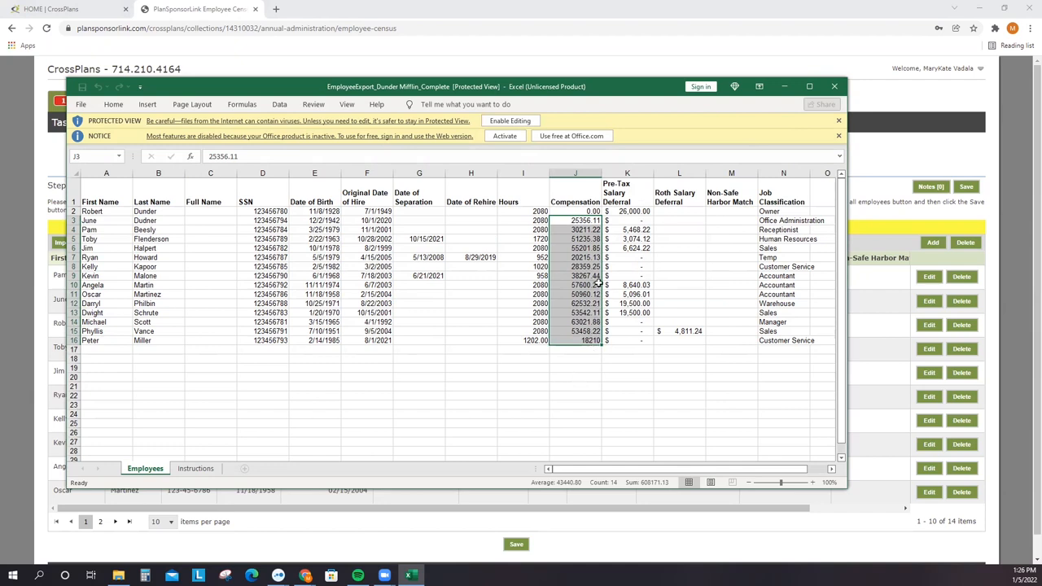
- Import EmployeeExport_Dunder Mifflin_Complete into the census, confirming zero skipped records in the results
key("alt+Tab")
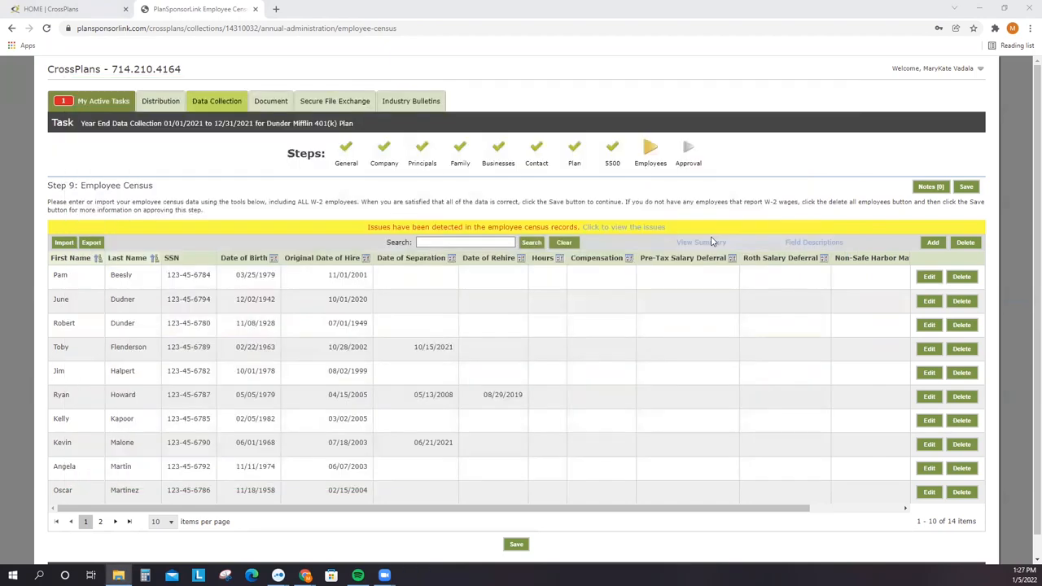
left_click(65, 242)
left_click(478, 298)
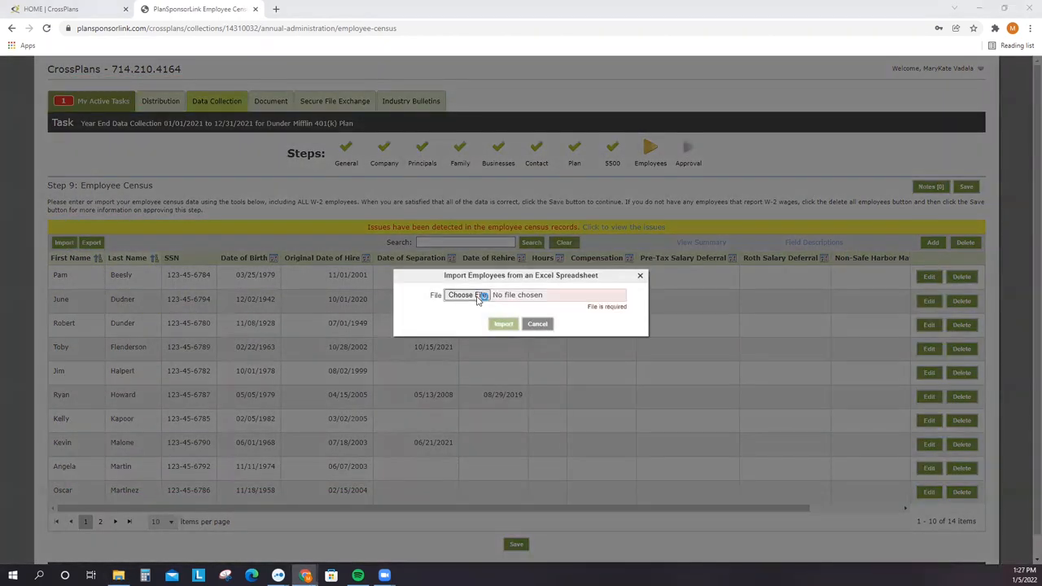
left_click(140, 81)
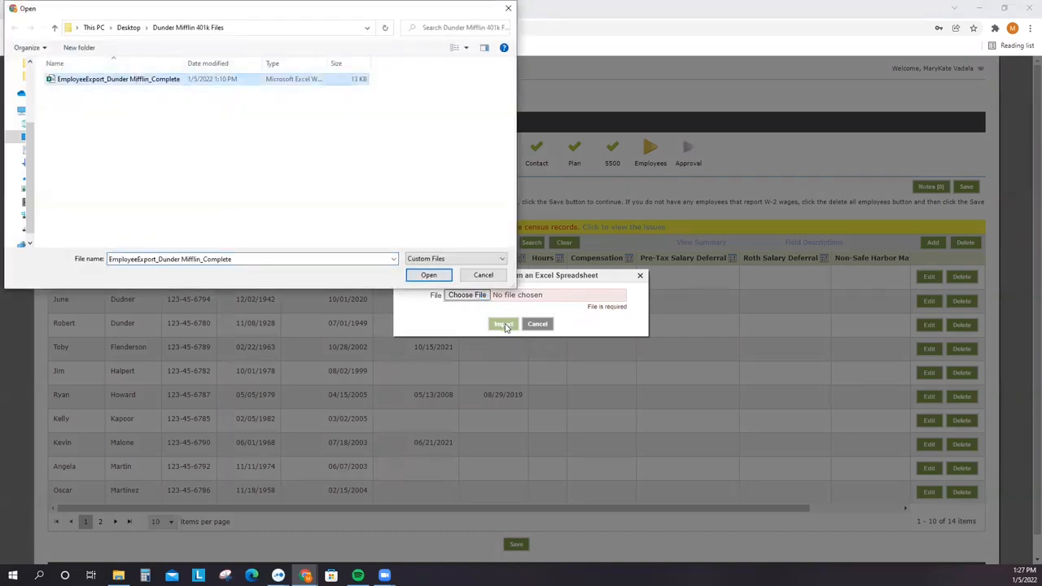
left_click(426, 275)
left_click(500, 324)
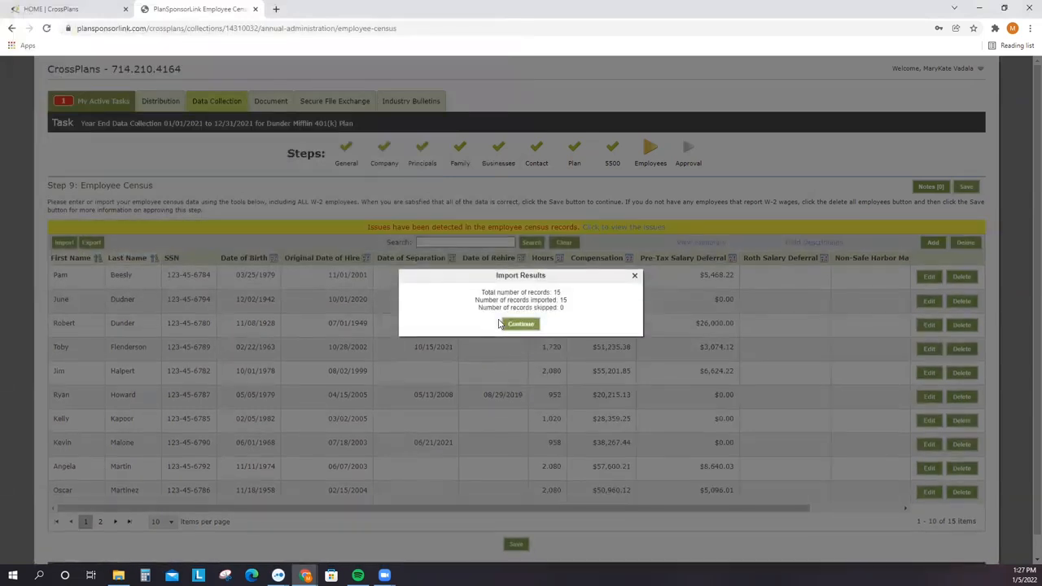
left_click_drag(501, 308, 582, 311)
left_click(582, 312)
left_click(523, 327)
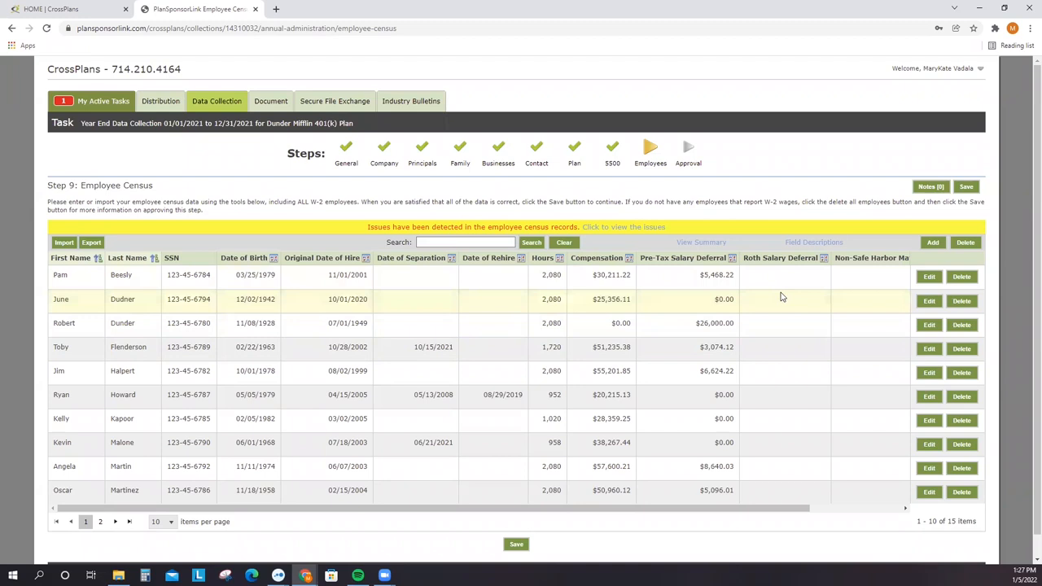
- Review the three census warning messages, then save the census anyway despite them
left_click(639, 229)
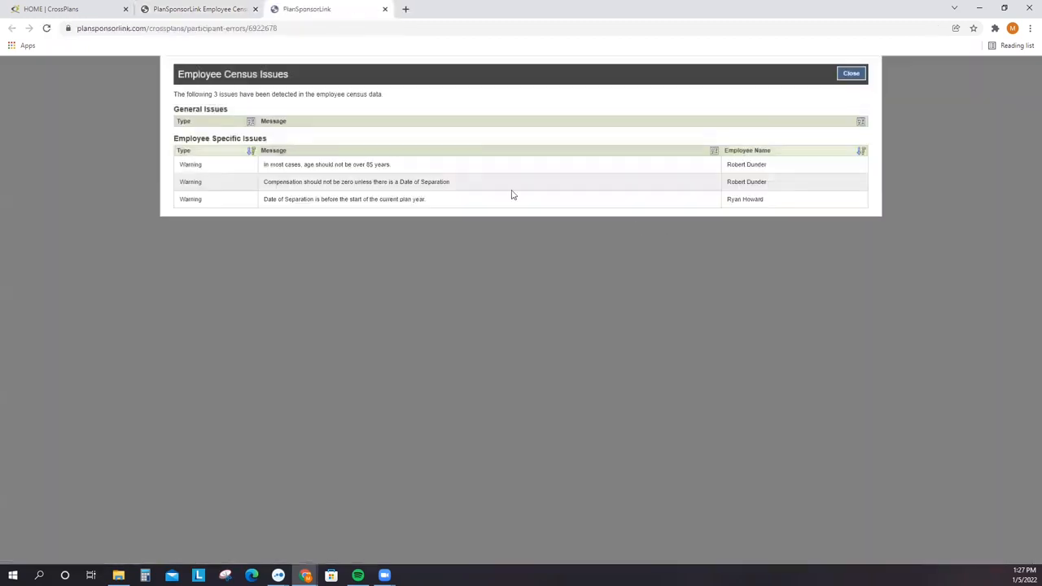
left_click_drag(263, 165, 457, 209)
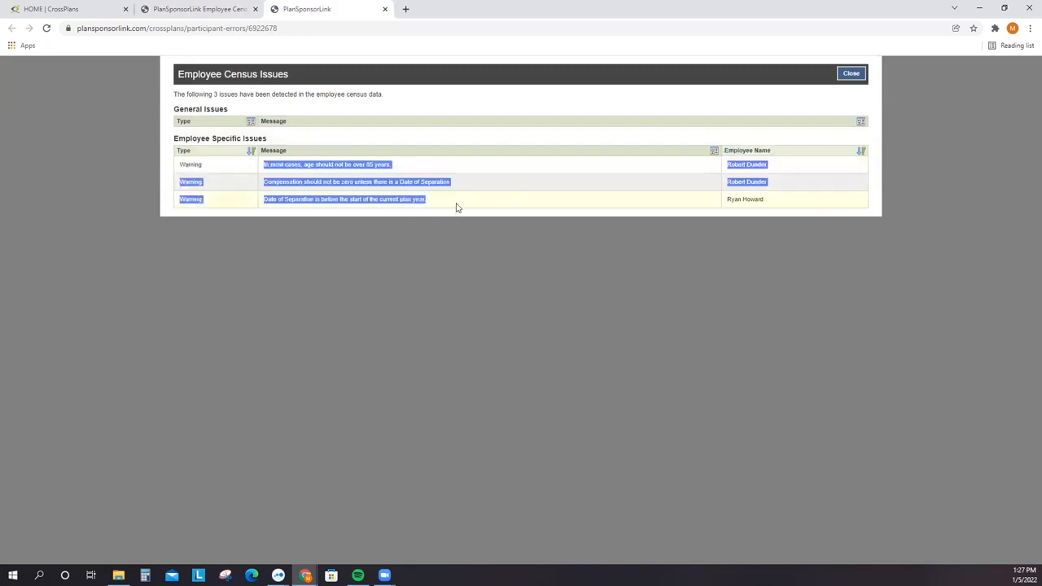
left_click(851, 73)
left_click(517, 545)
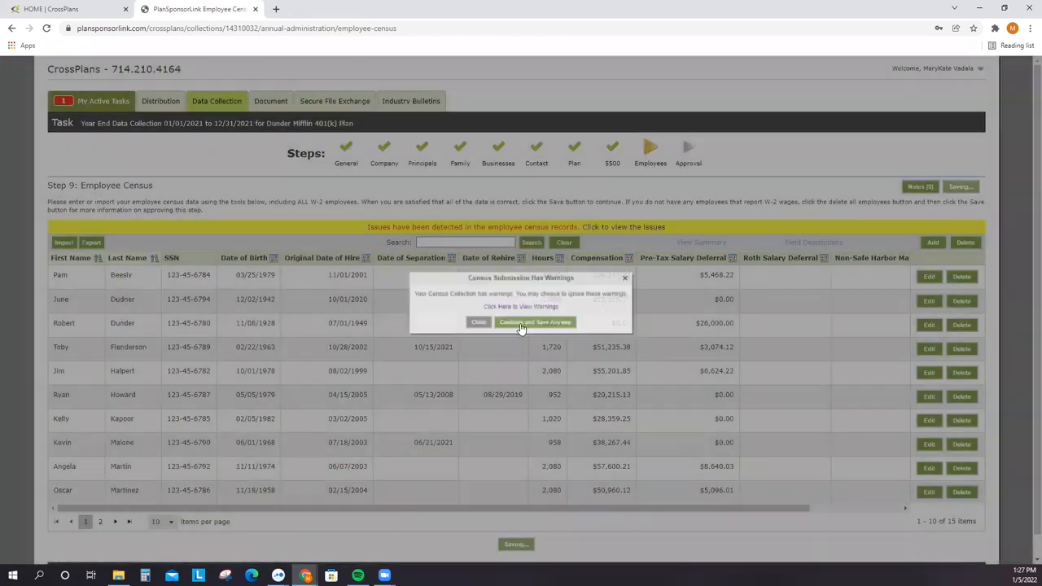
left_click(521, 325)
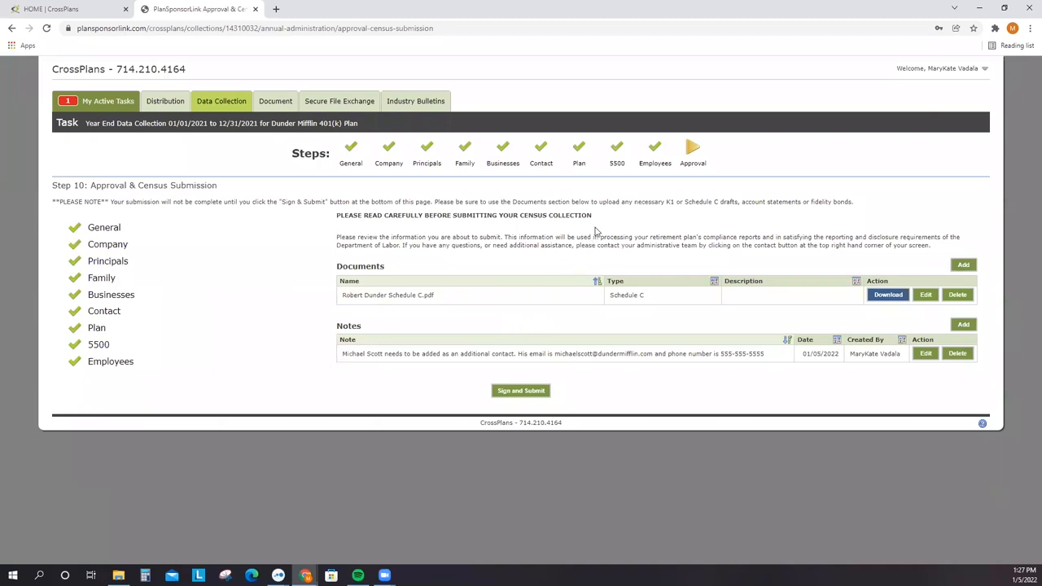
- Review the plan's Contact Us information from the Welcome menu
mouse_move(986, 70)
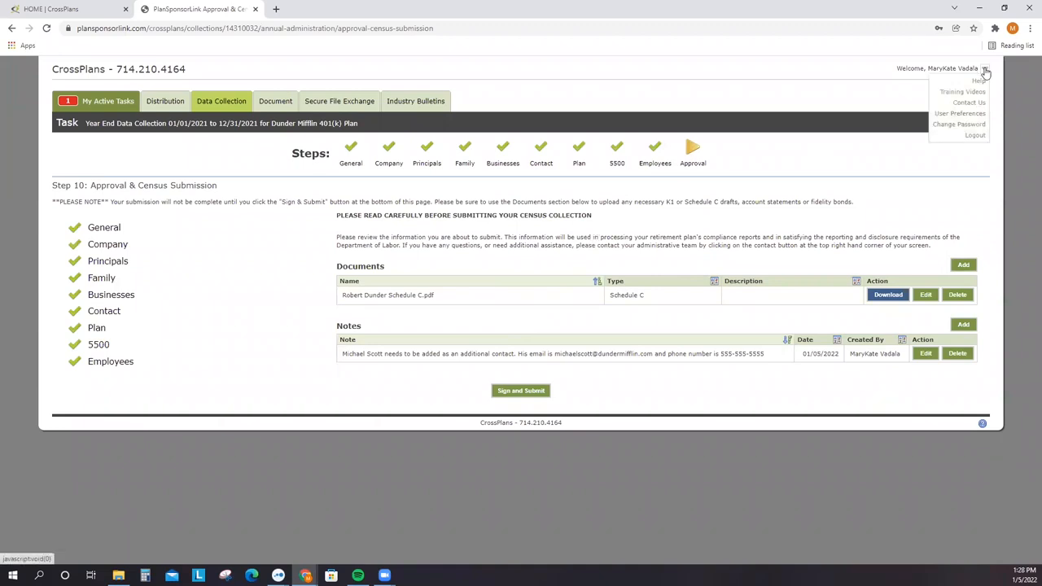
left_click(969, 104)
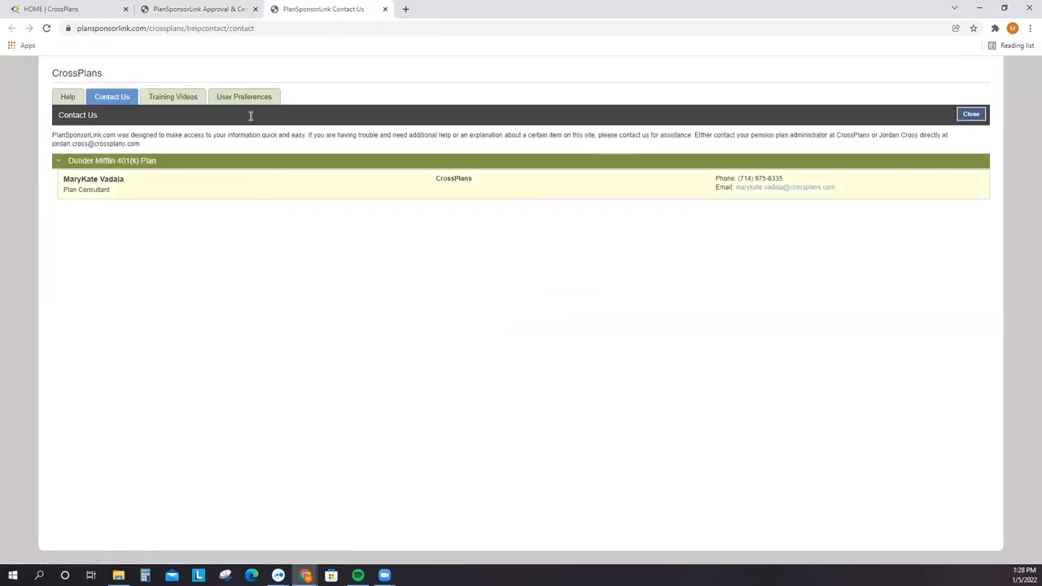
left_click(193, 9)
- Draft a new secure file exchange with a recipient and plan, cancel it, and return to My Active Tasks
left_click(336, 104)
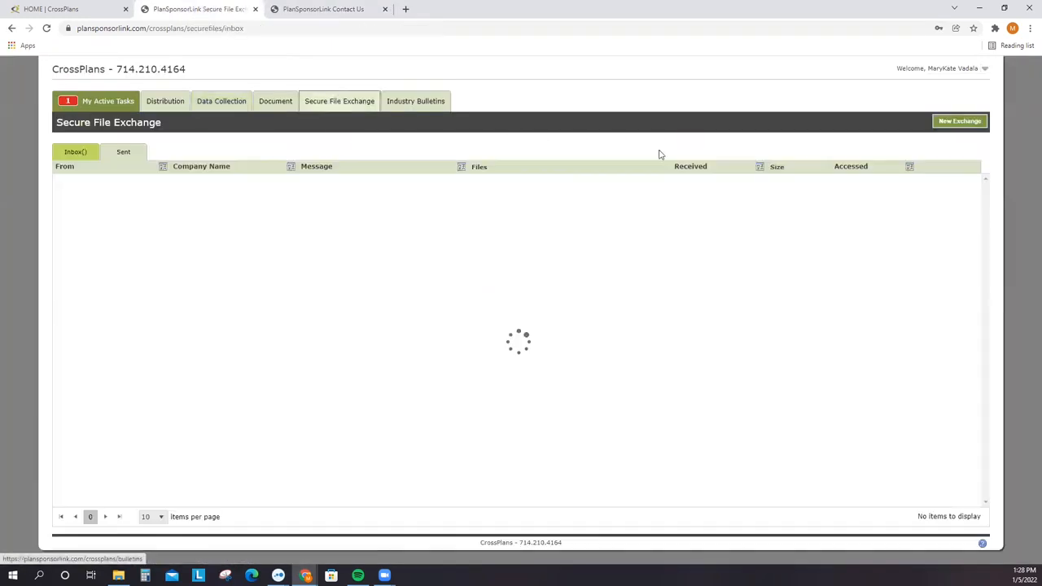
left_click(961, 122)
left_click(546, 281)
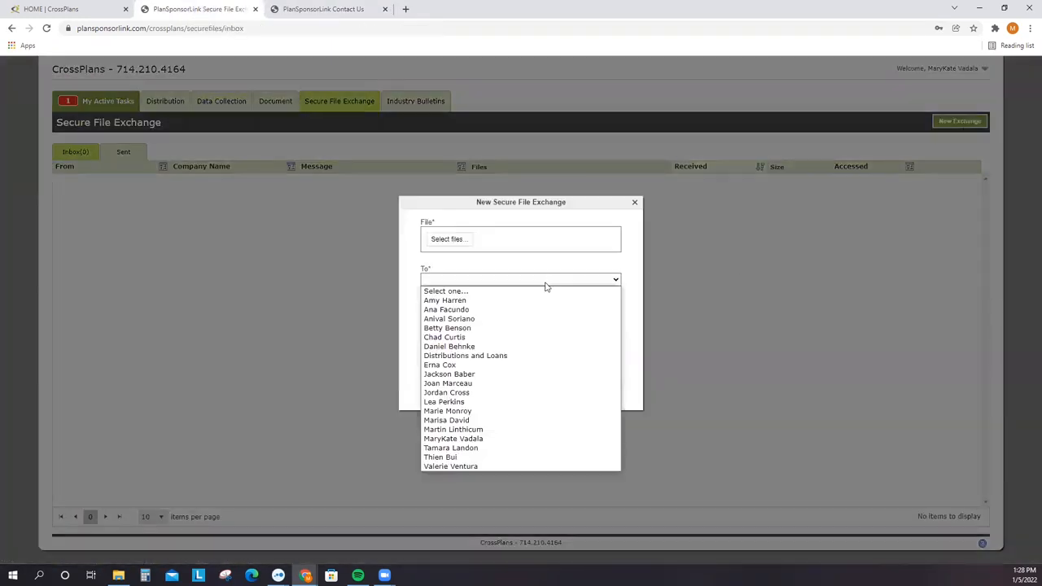
left_click(529, 439)
left_click(541, 376)
left_click(540, 397)
left_click(535, 397)
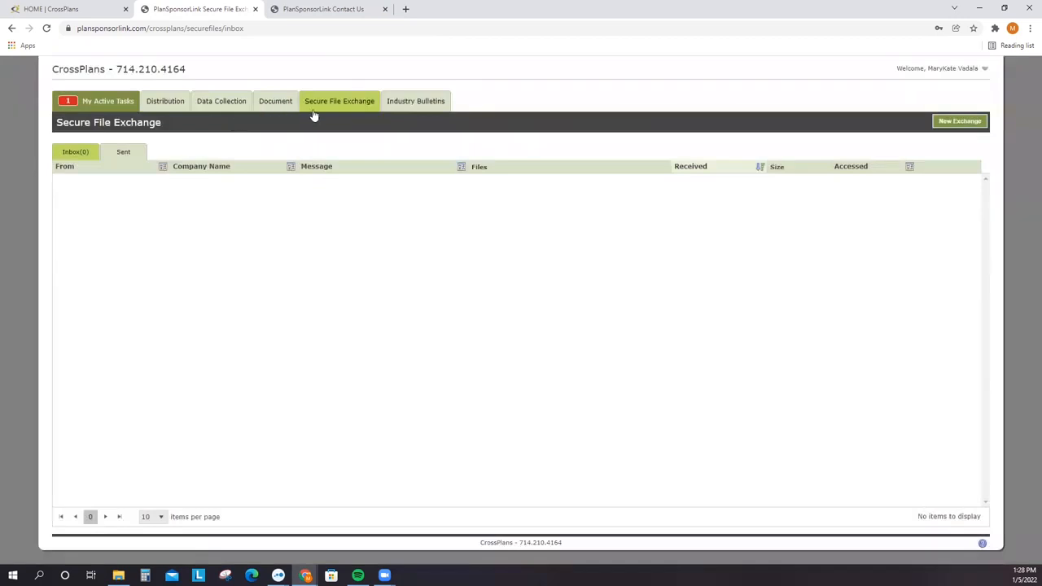
left_click(236, 101)
left_click(130, 102)
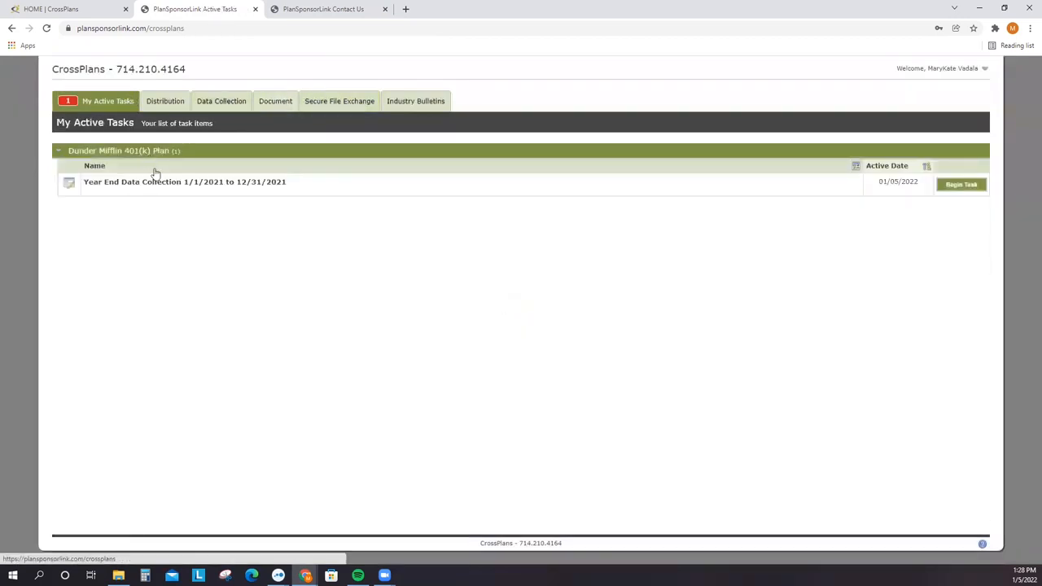
- Resume Year End Data Collection and upload Dunder Mifflin Fidelity Bond.pdf with document type Fidelity Bond
left_click(973, 189)
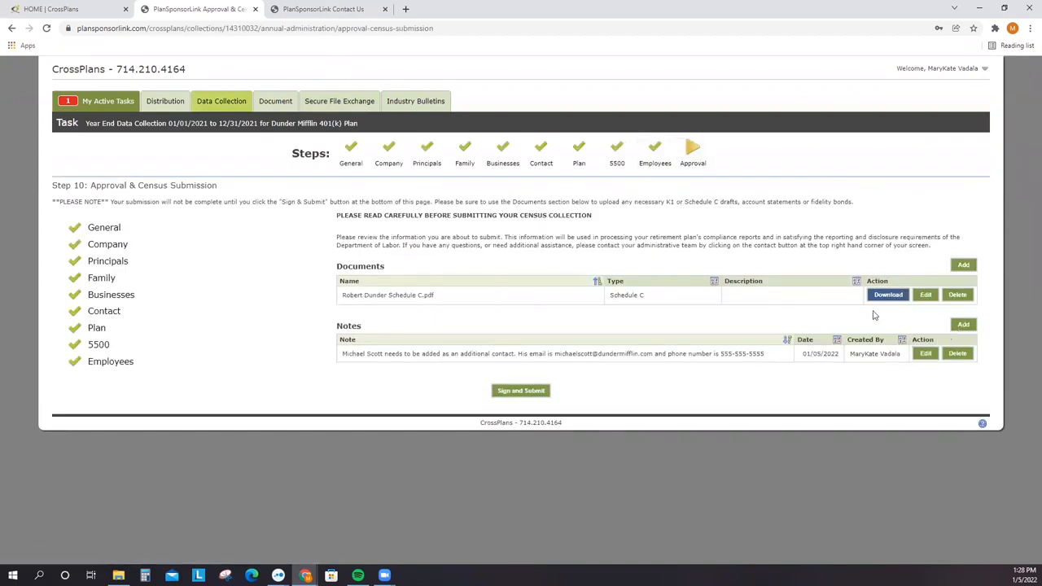
left_click(967, 264)
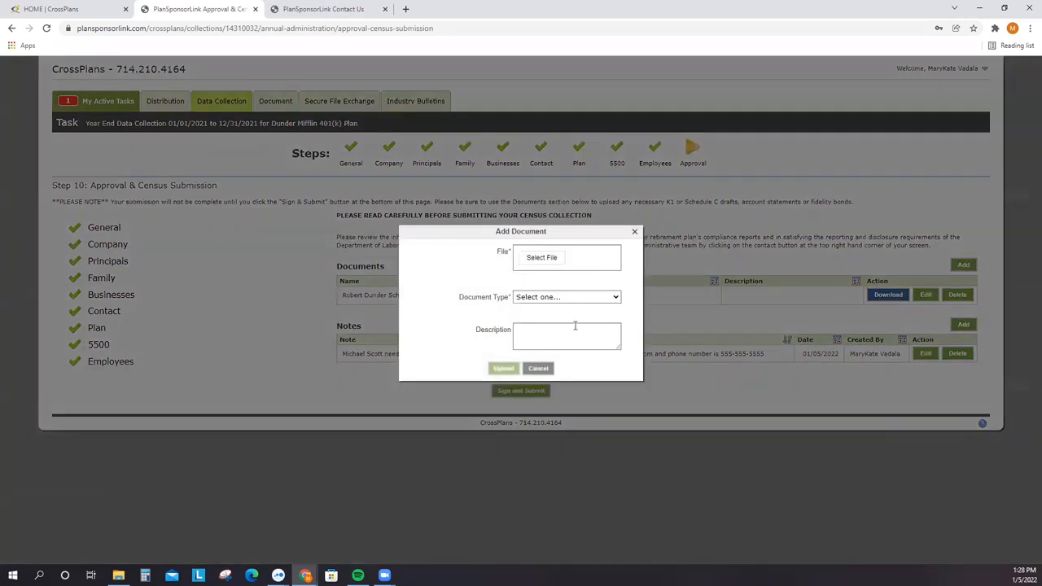
left_click(549, 259)
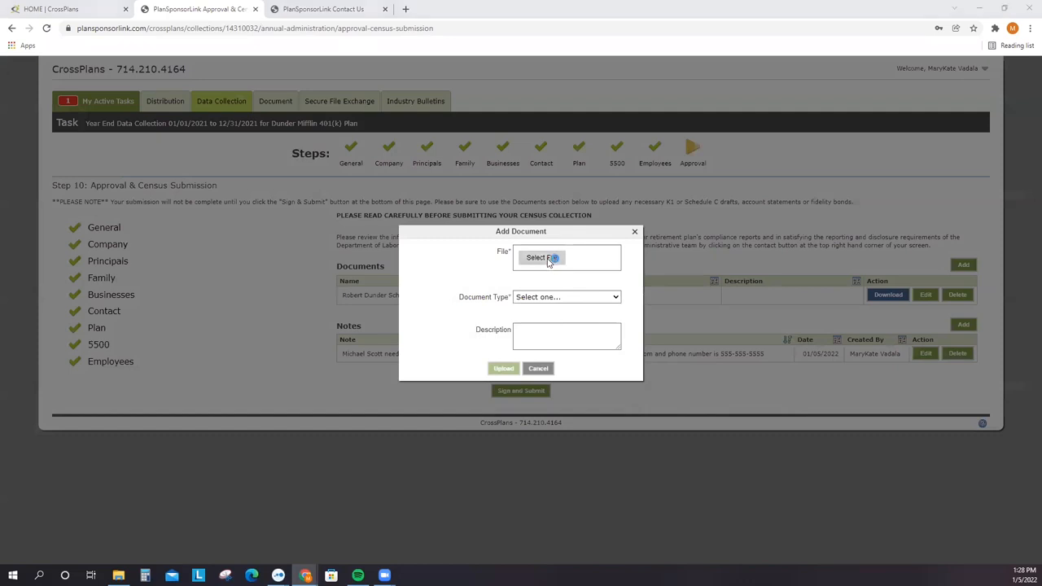
left_click(117, 79)
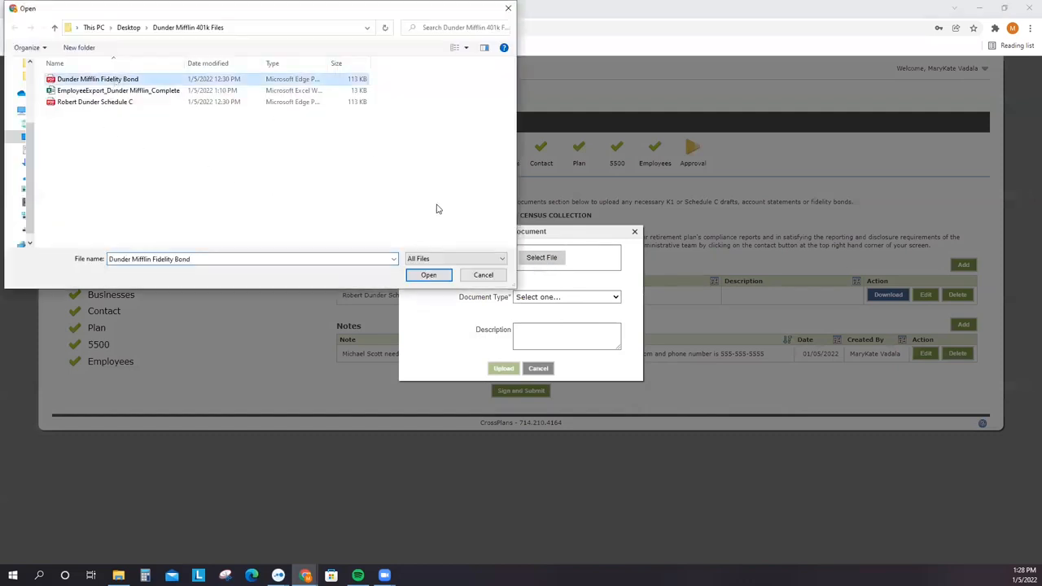
left_click(429, 275)
left_click(537, 324)
left_click(532, 352)
left_click(504, 396)
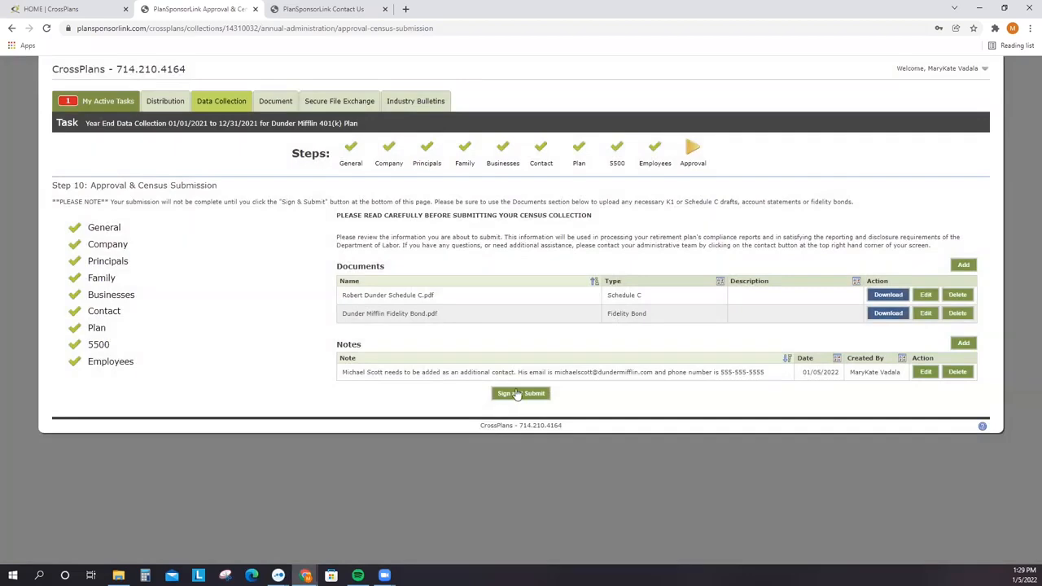
- Sign and submit the Year End Data Collection with the Phone field cleared, then acknowledge the confirmation
left_click(501, 397)
key("Tab")
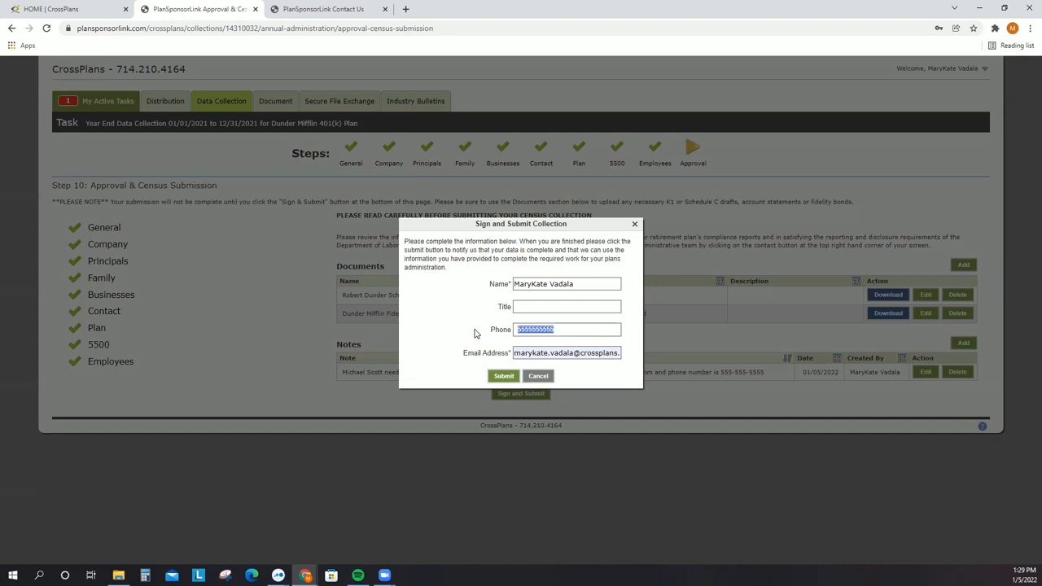
key("BackSpace")
left_click(501, 379)
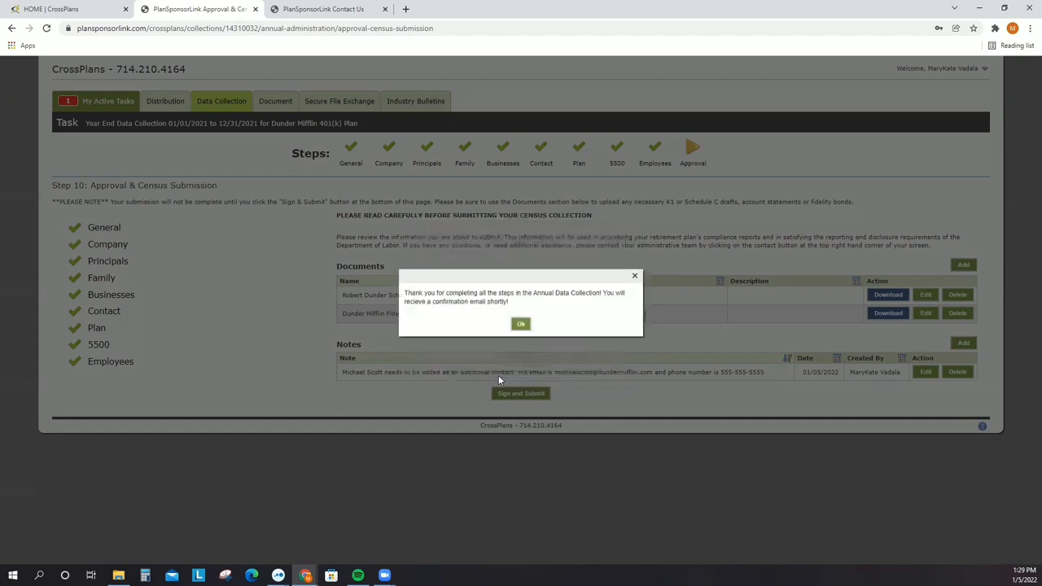
left_click(522, 325)
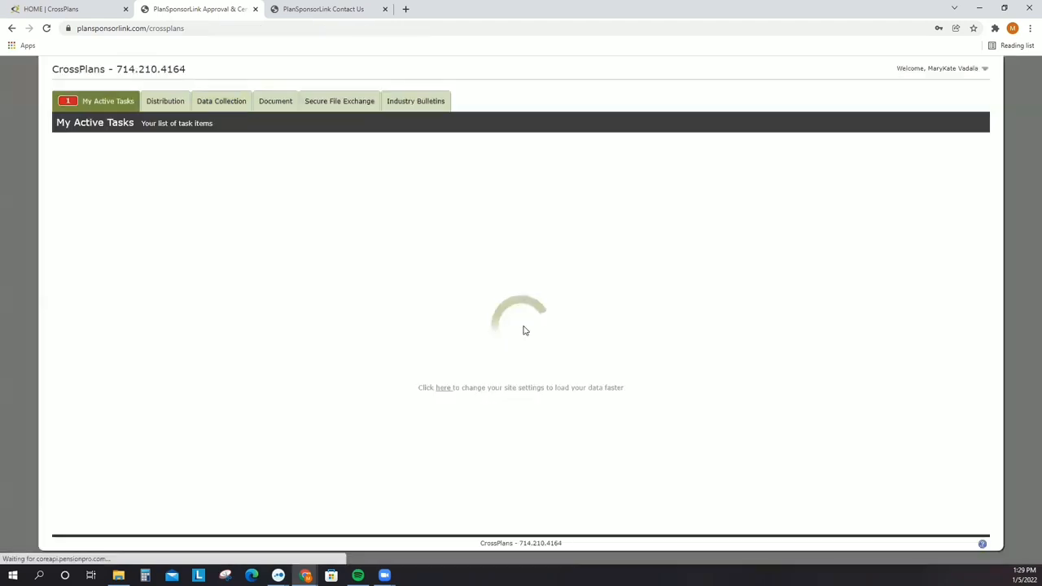